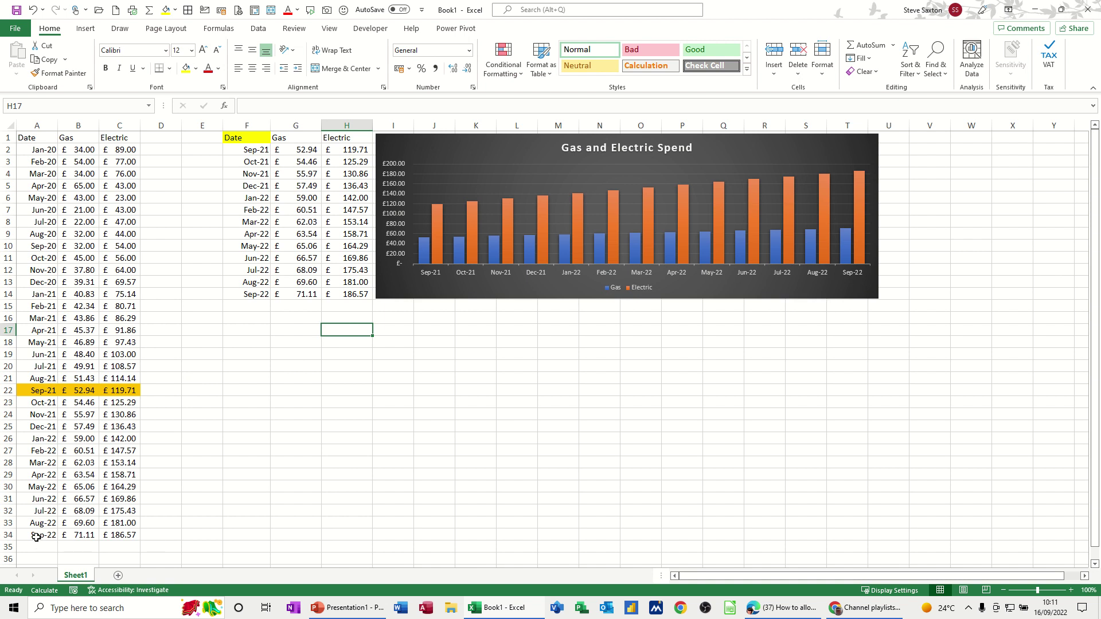
- Fill the Sep-22 row down to create Oct-22, then enter gas 45 and electric 67
click(56, 537)
drag(57, 537, 142, 554)
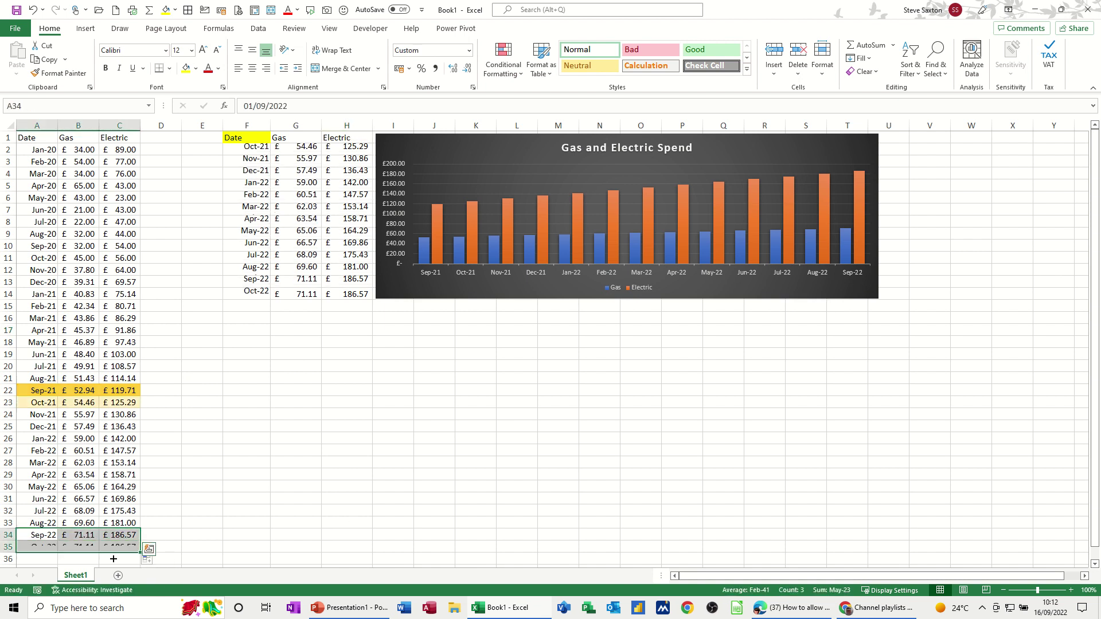
click(38, 549)
click(82, 549)
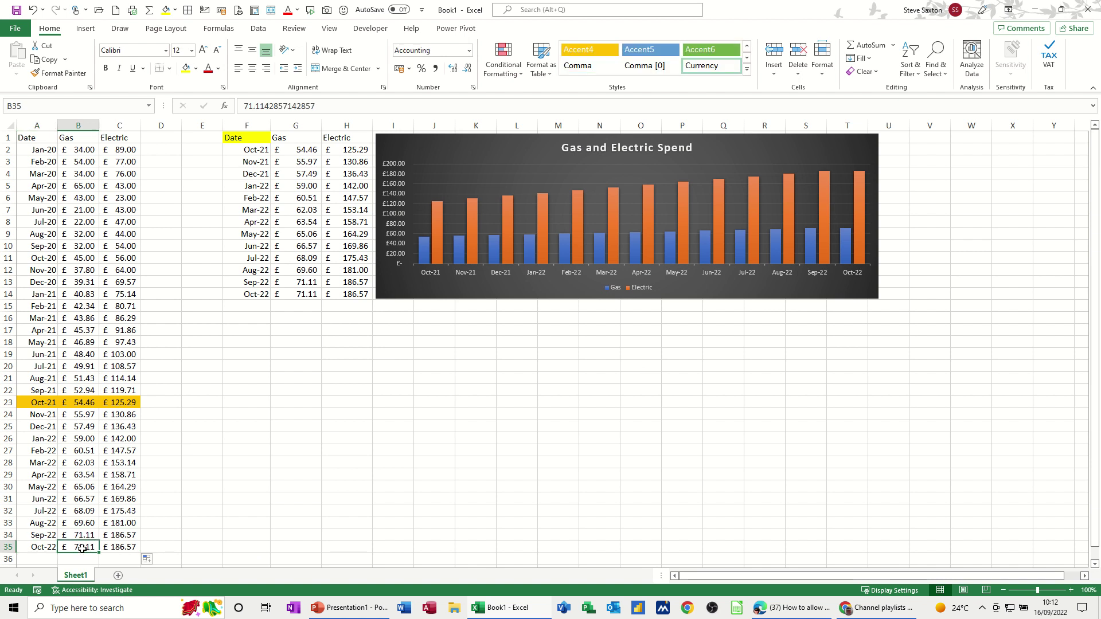
text(45)
click(121, 549)
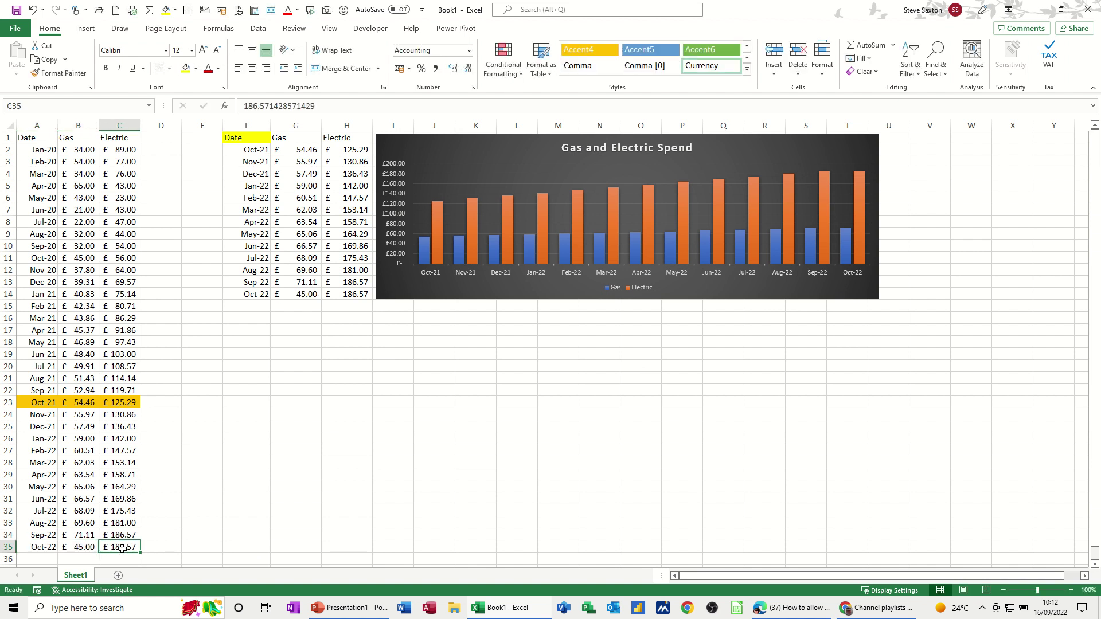
text(67)
click(157, 552)
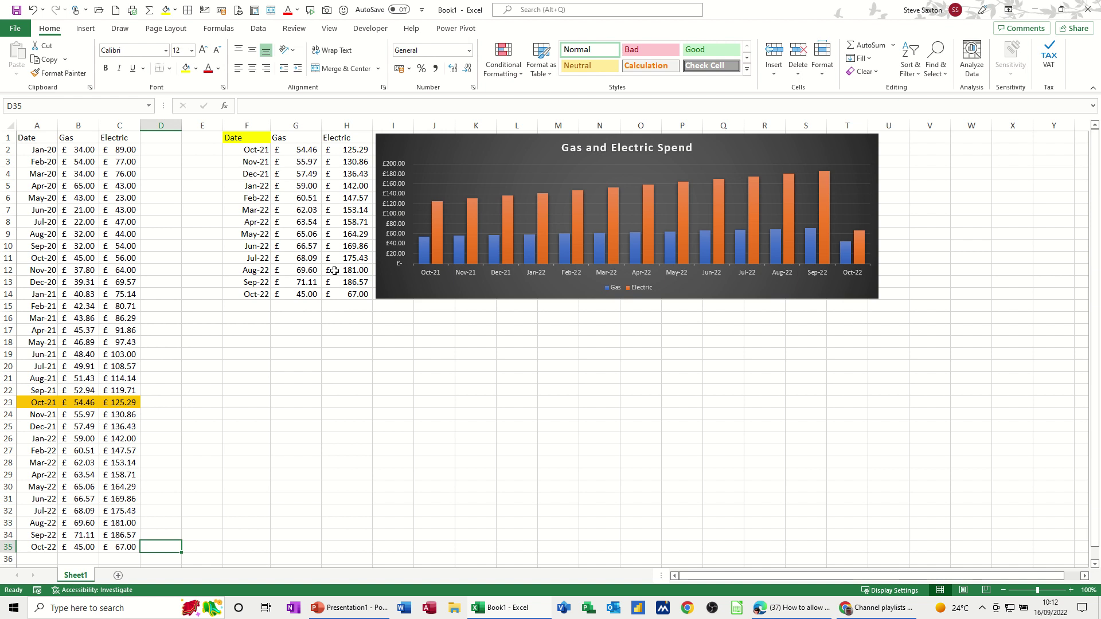
click(254, 151)
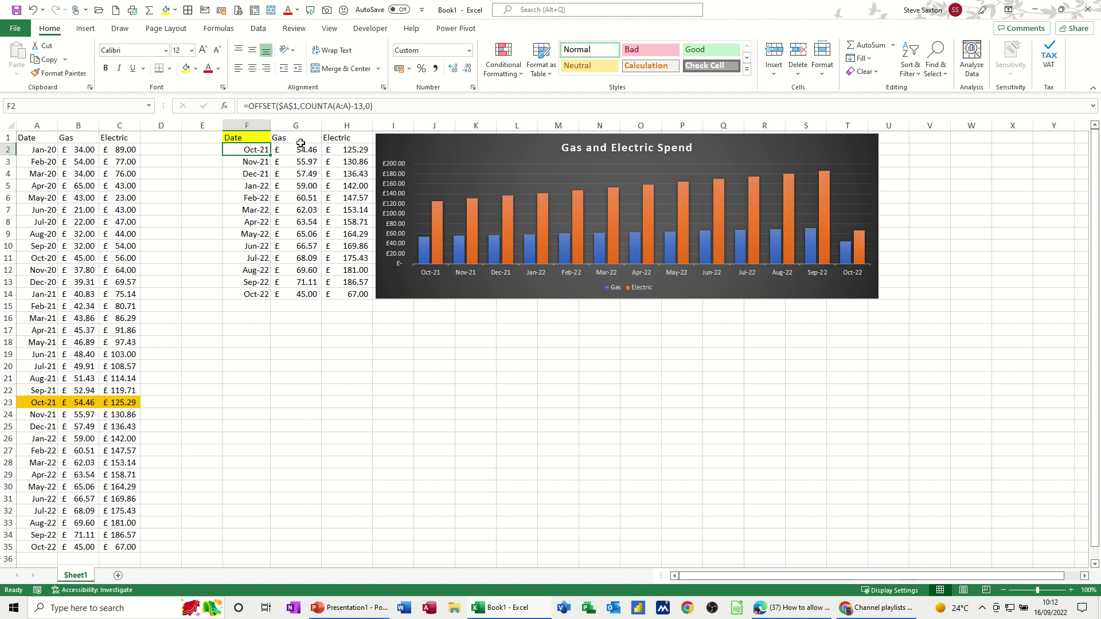
click(250, 164)
click(251, 174)
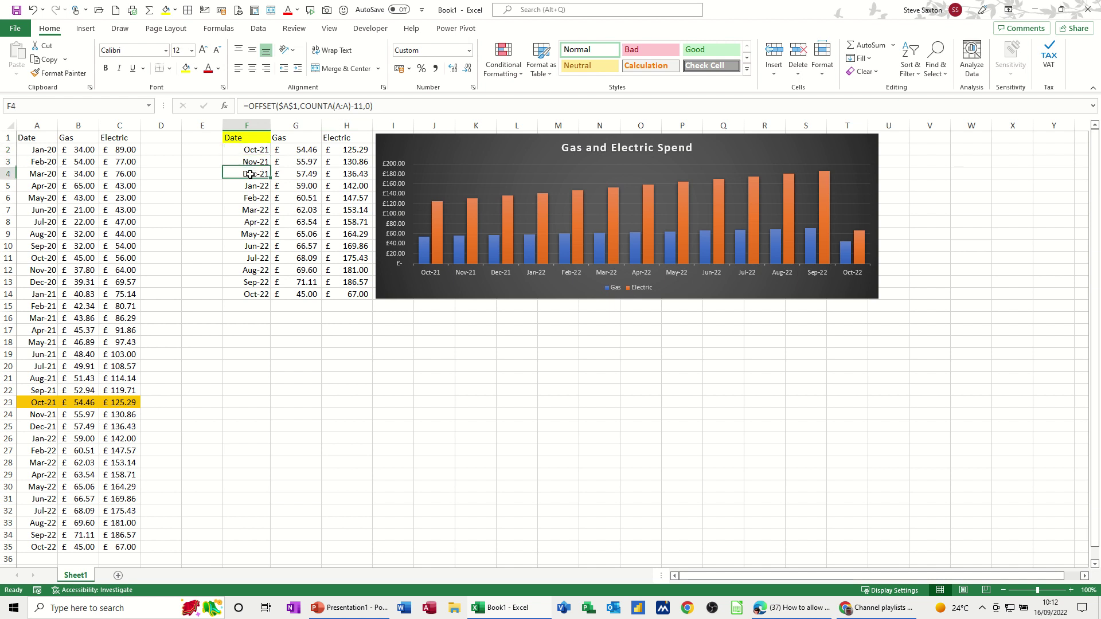
click(243, 297)
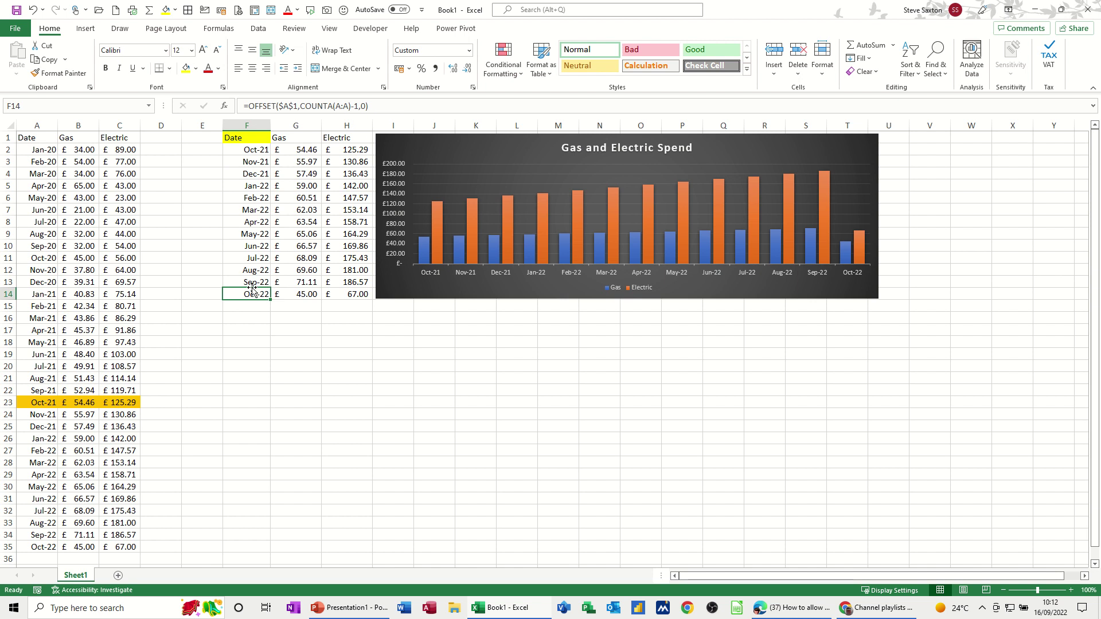
click(34, 139)
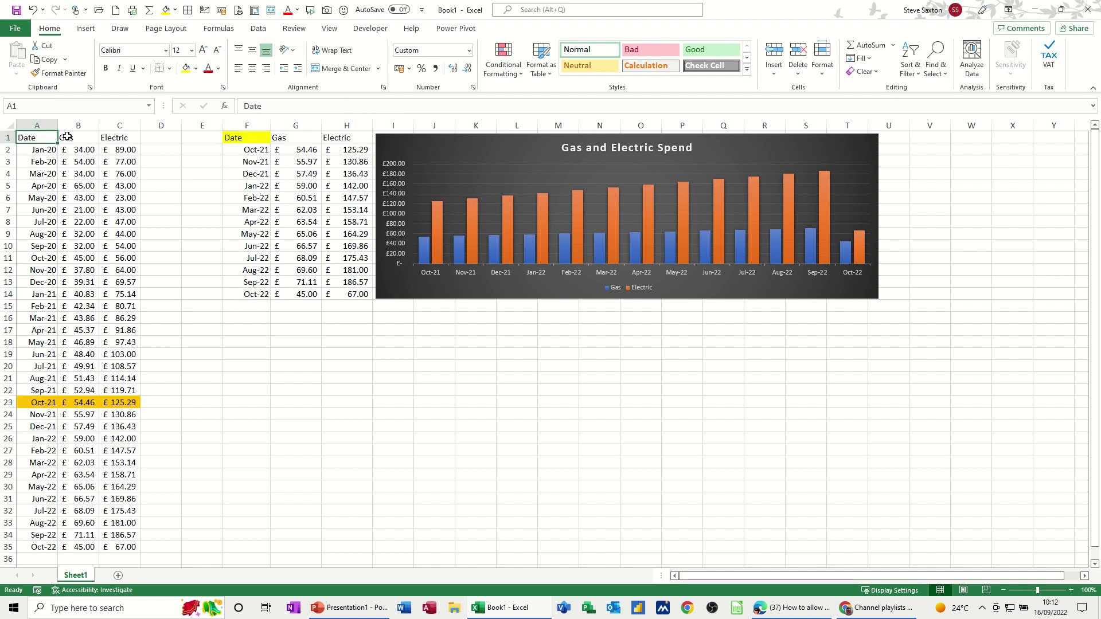
drag(67, 136, 104, 138)
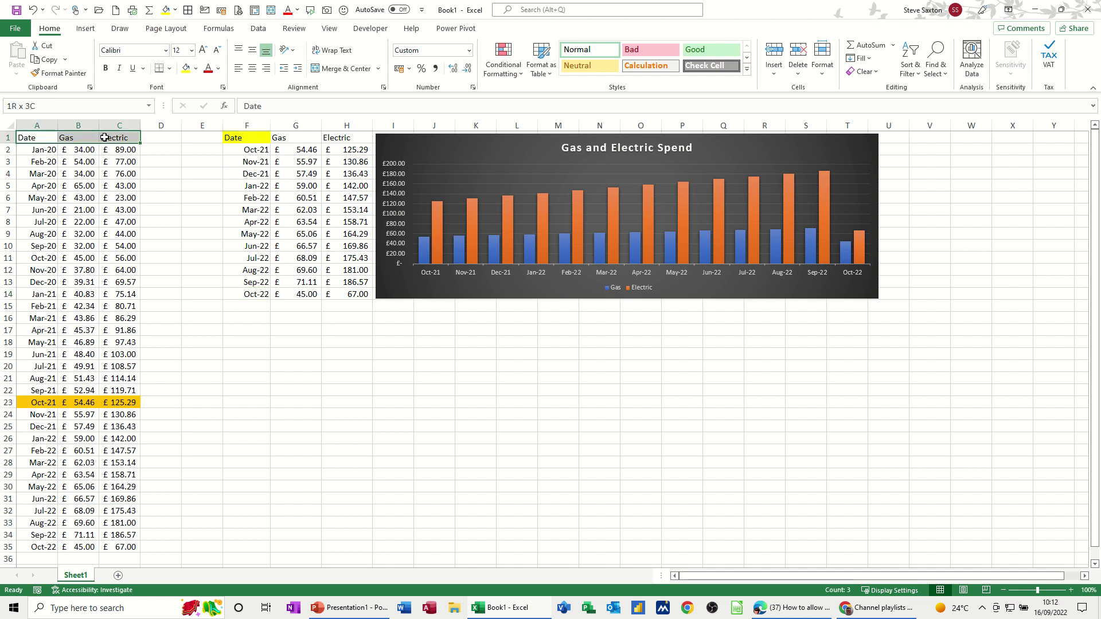
click(265, 186)
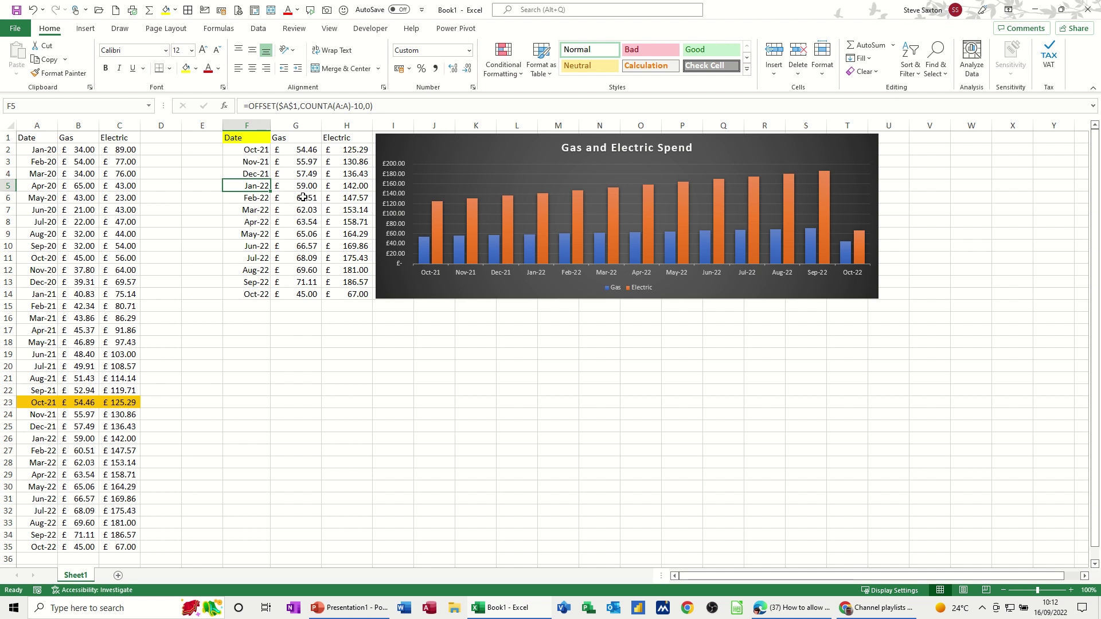
drag(253, 151, 356, 288)
- Delete the formulas in F2:H14 and remove the Gas and Electric Spend chart
key(Delete)
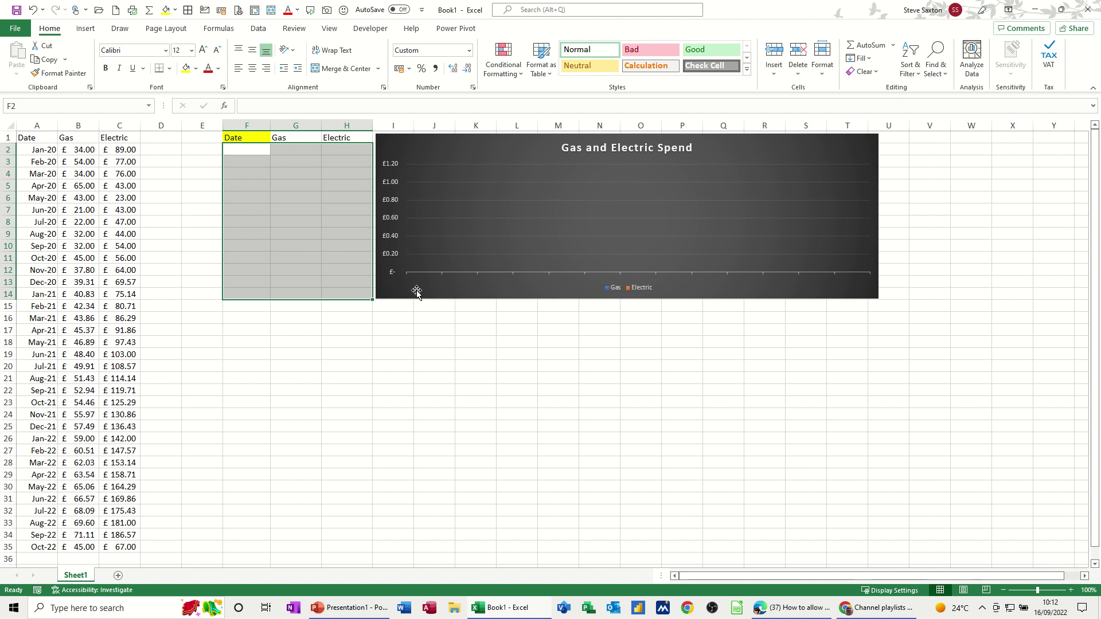
click(417, 293)
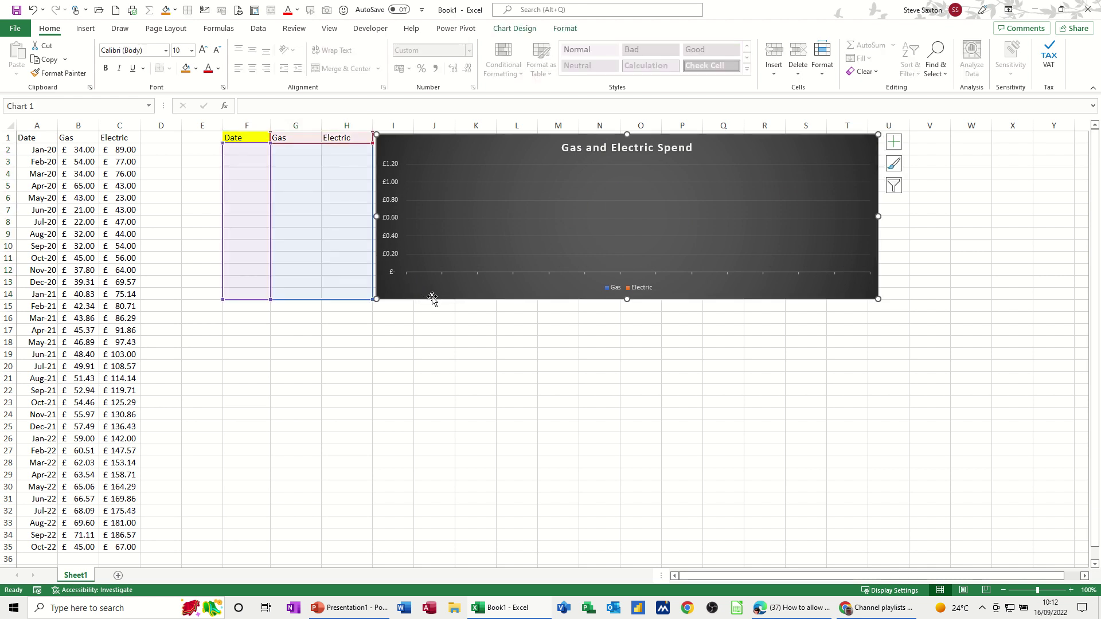
key(Delete)
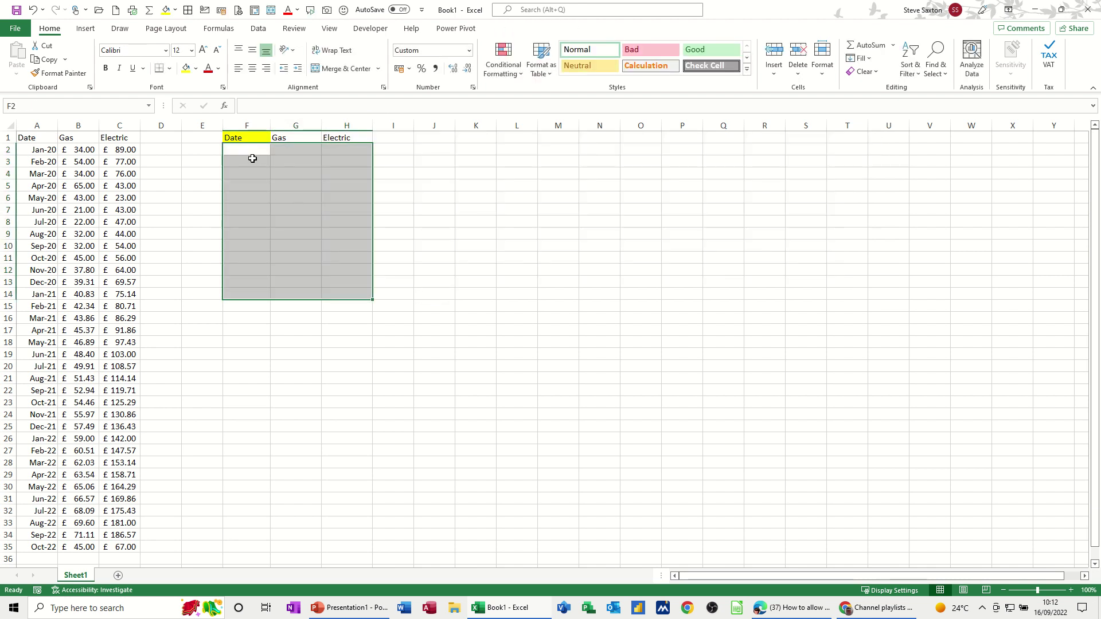
click(245, 149)
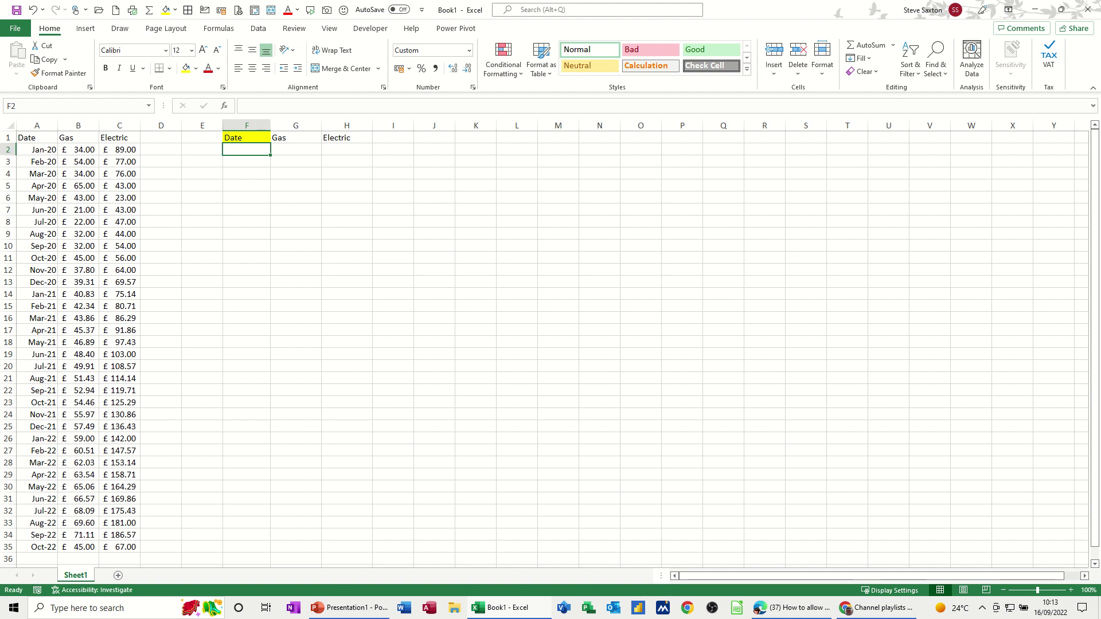
- Enter =OFFSET(A1,1,0) in F2 so it returns Jan-20
text(=o)
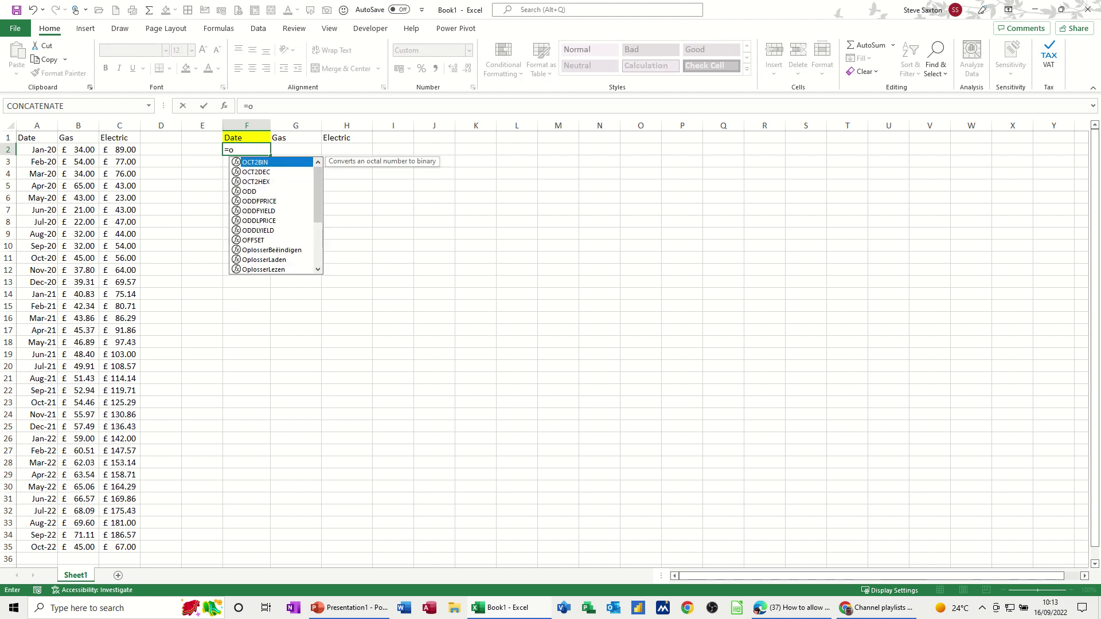
text(ffset(a1)
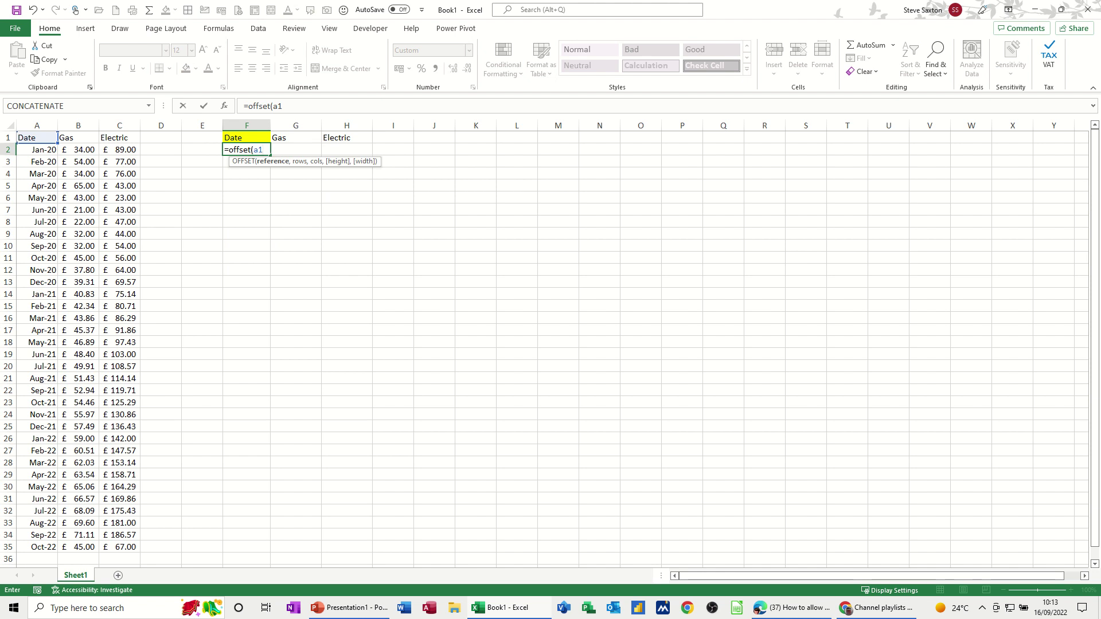
text(,)
text(1,)
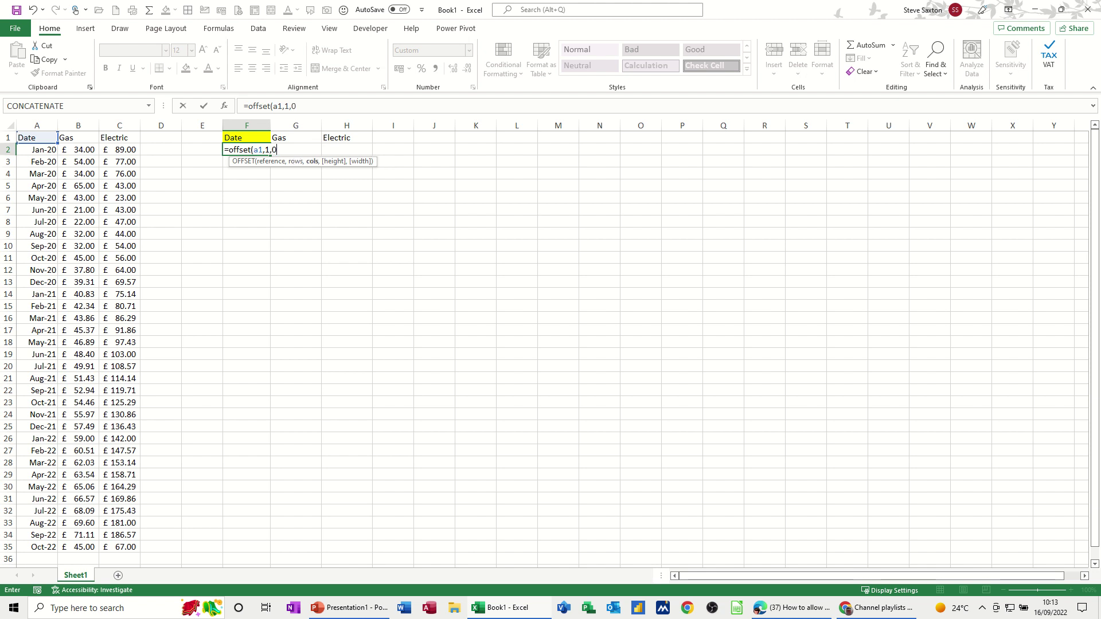
text(0))
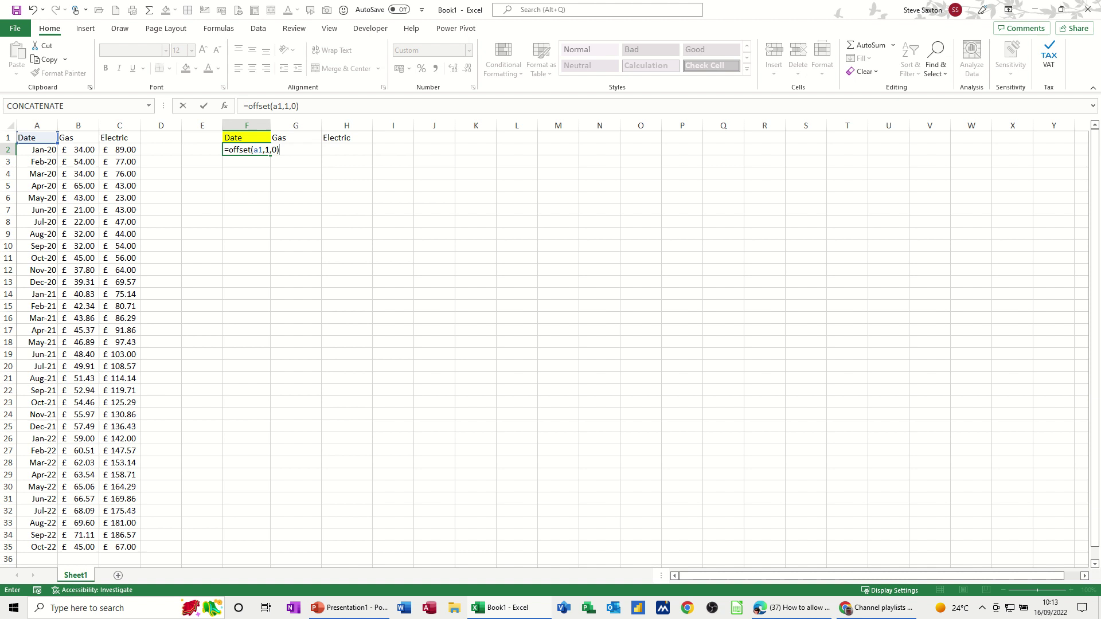
click(204, 106)
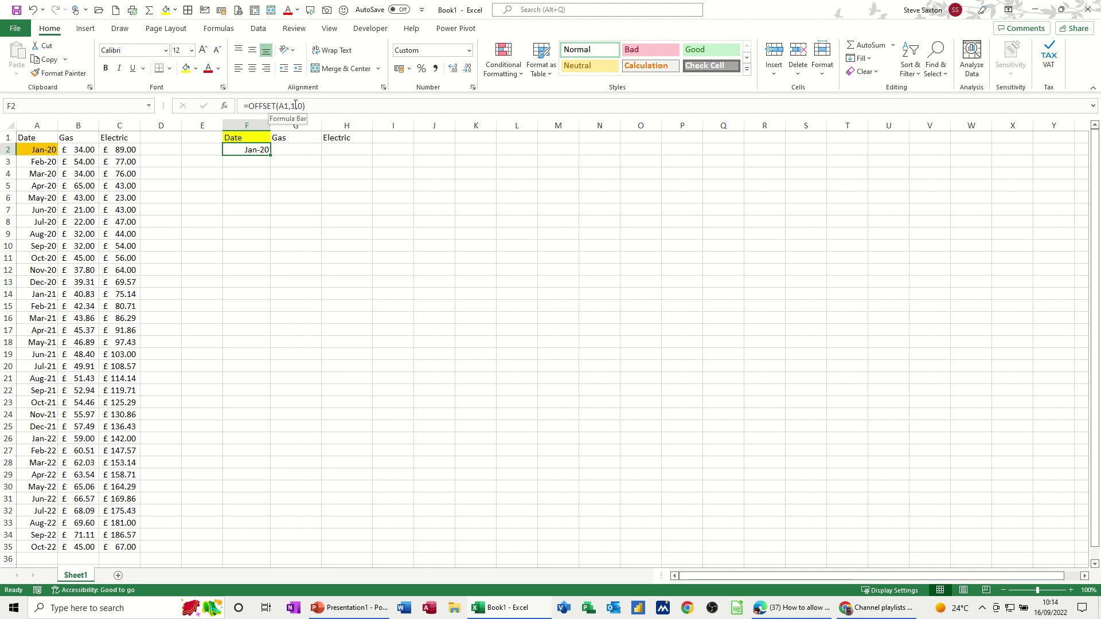
double_click(293, 106)
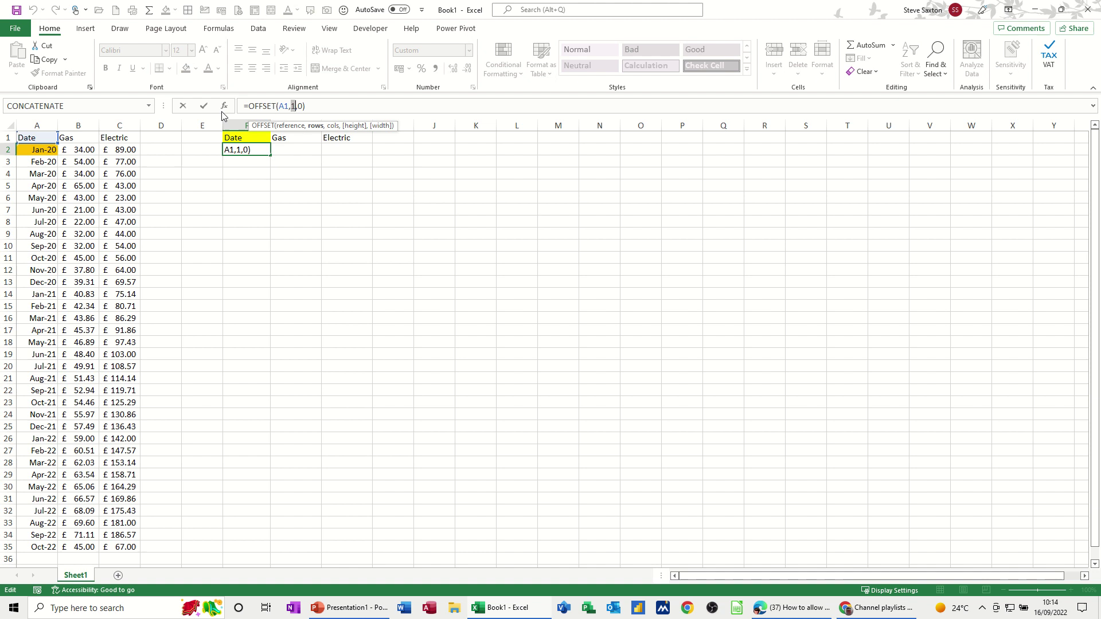
click(205, 107)
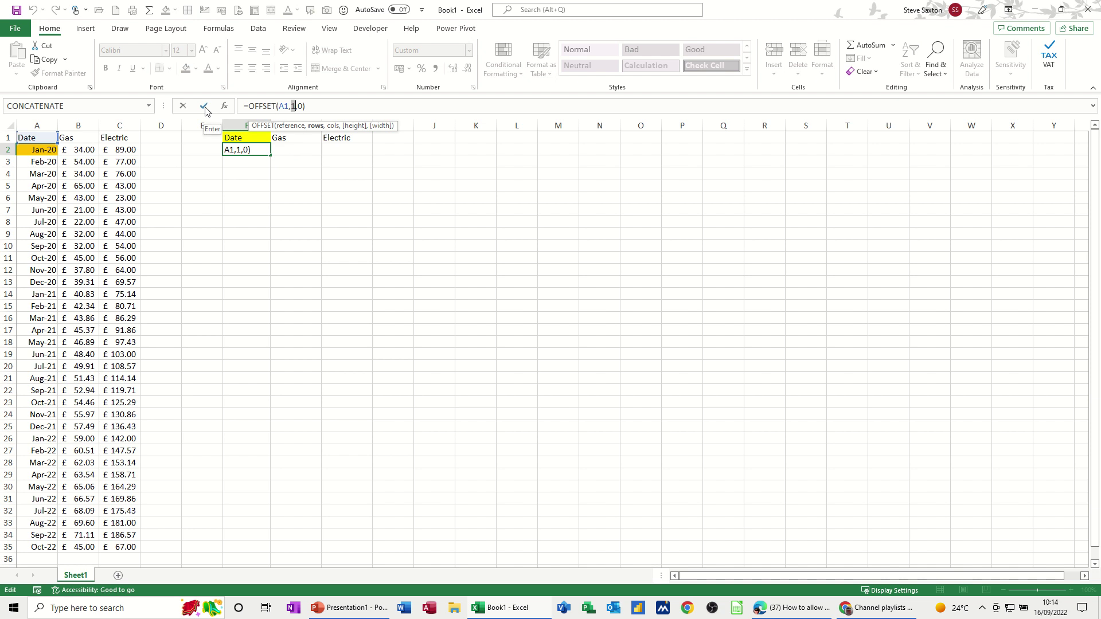
- Enter =COUNTA(A:A) in F3 and format it as General, showing 35
click(226, 162)
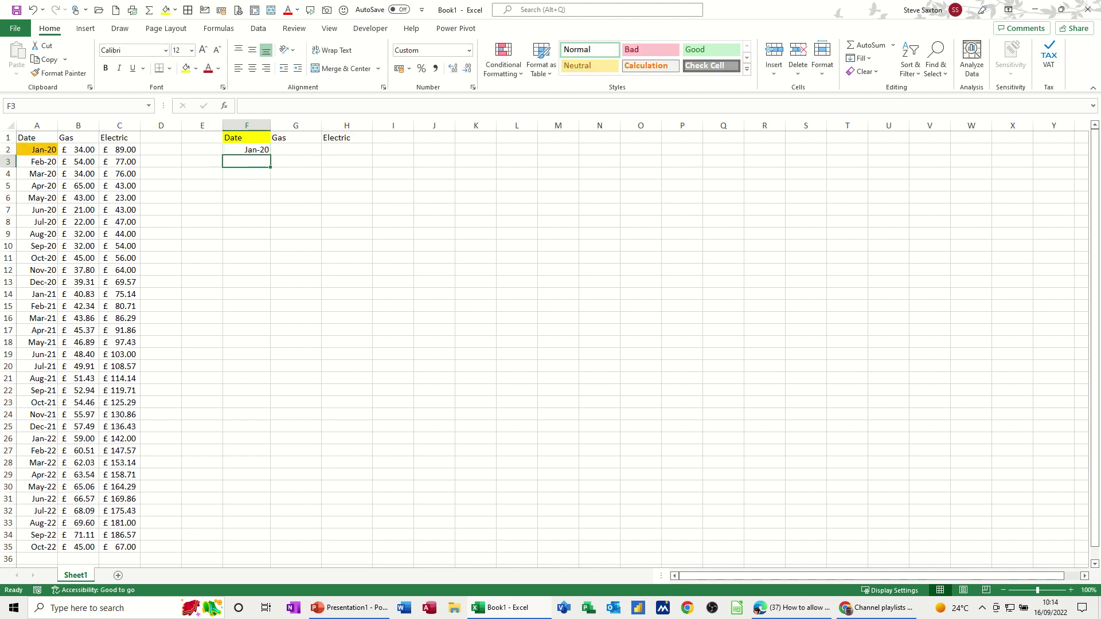
text(=cou)
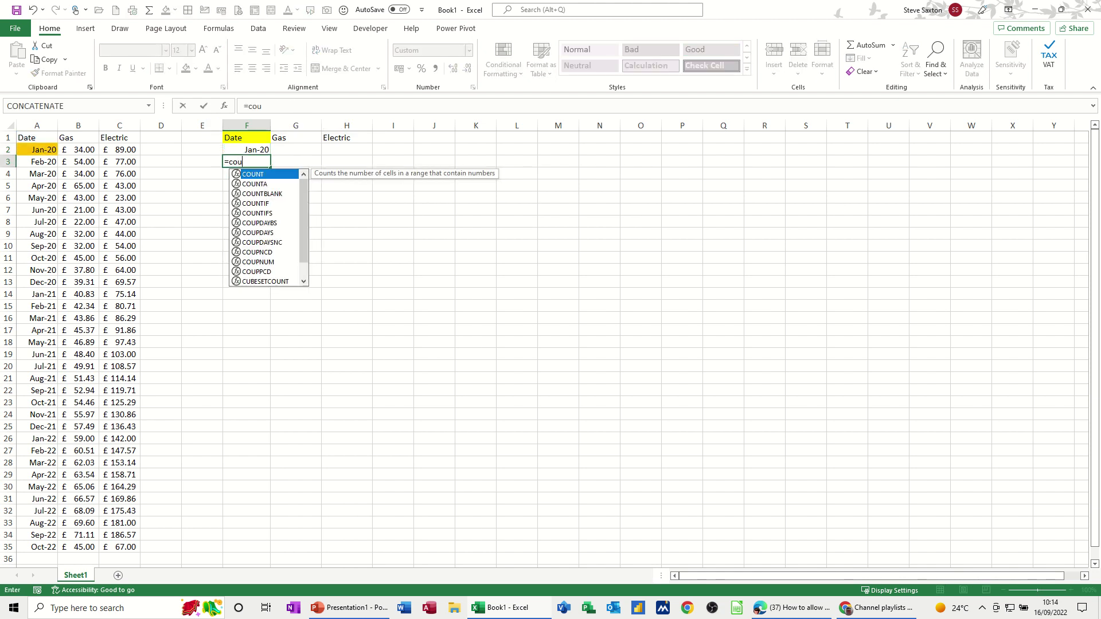
text(nta()
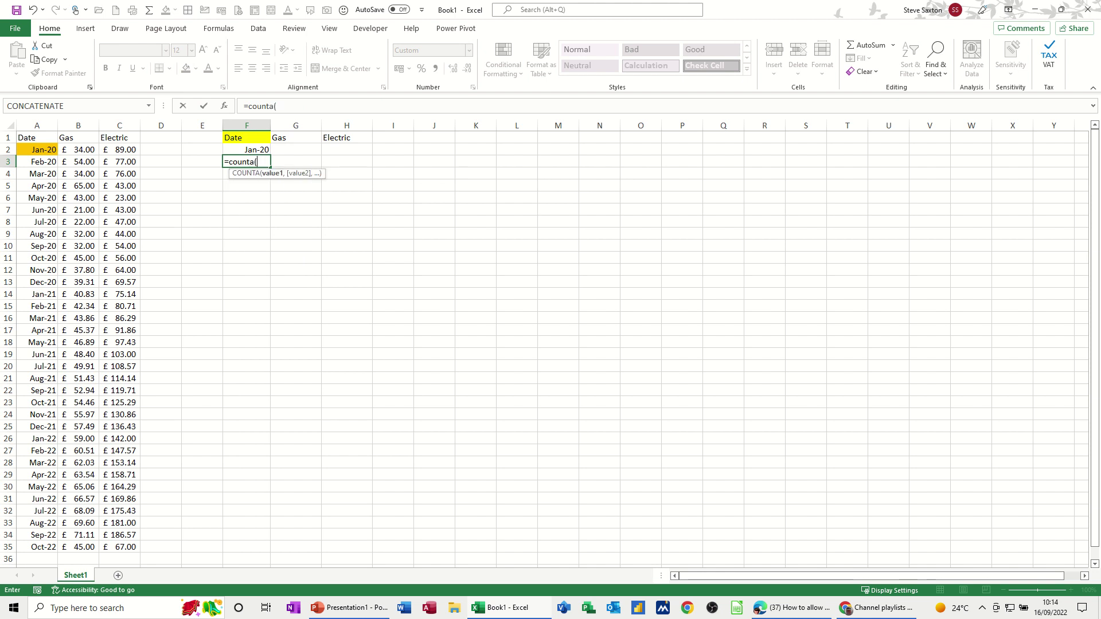
click(39, 125)
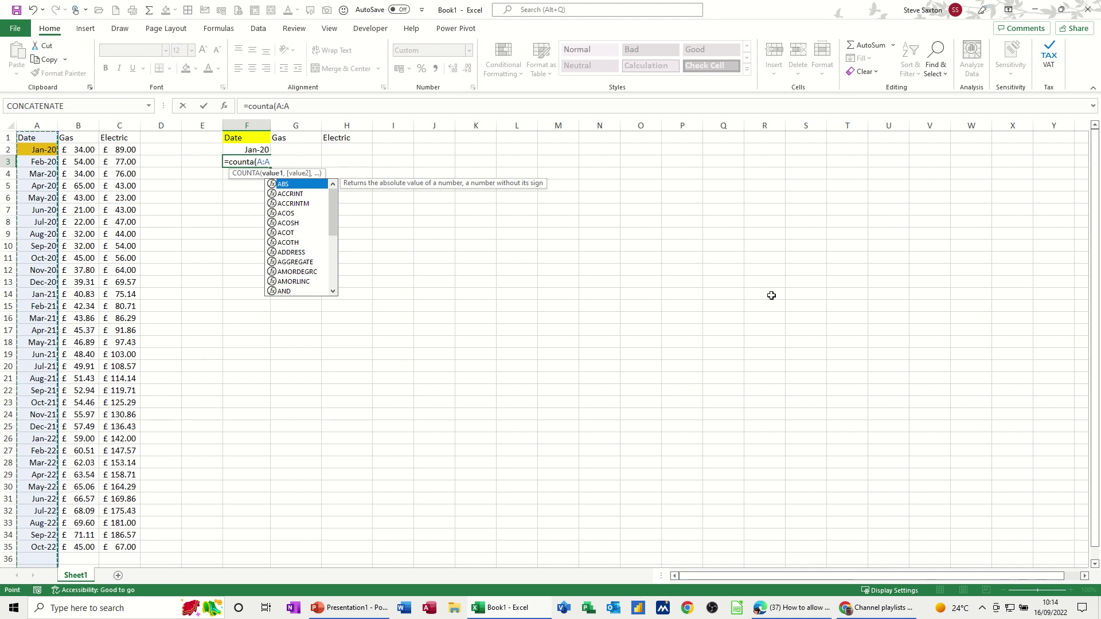
text())
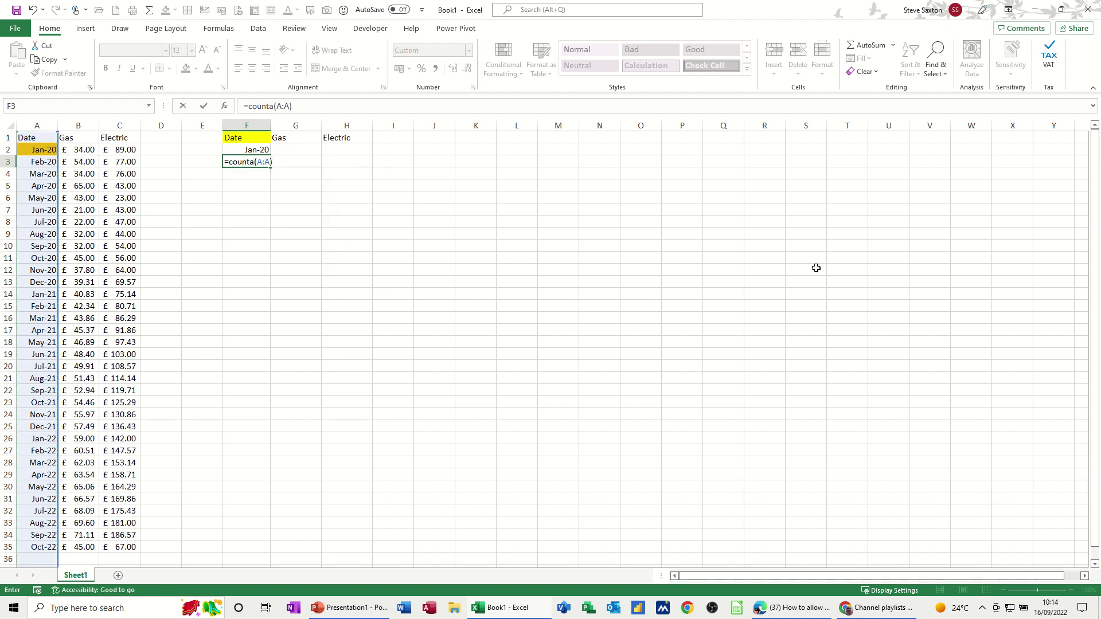
key(ctrl+Return)
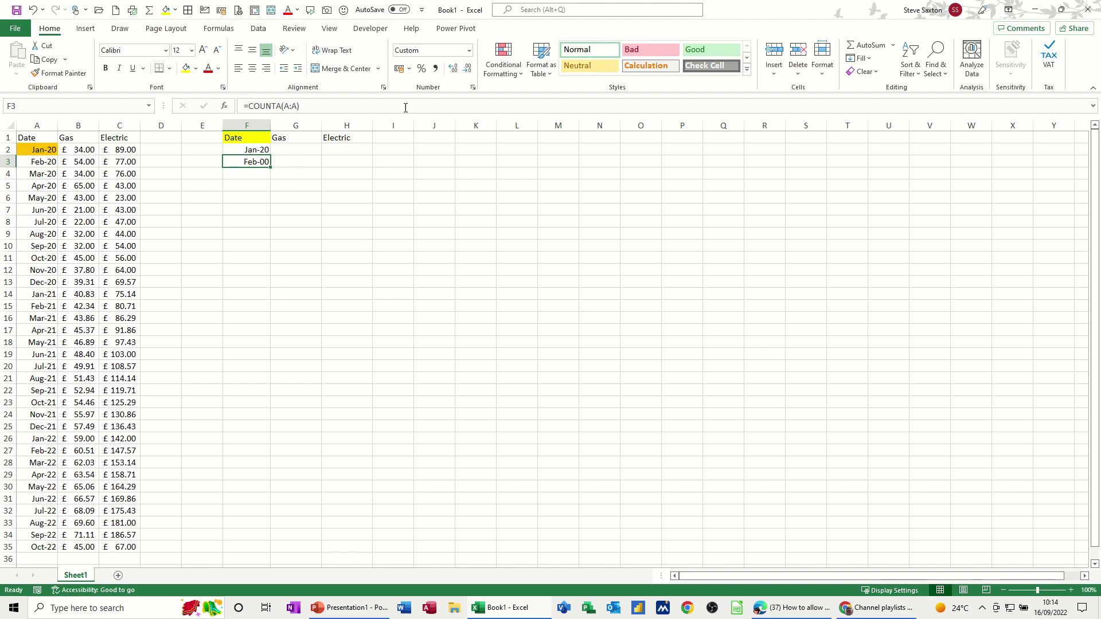
click(469, 50)
click(443, 70)
- Check the count against column A and add a trial entry 'r' in A36
drag(33, 137, 51, 546)
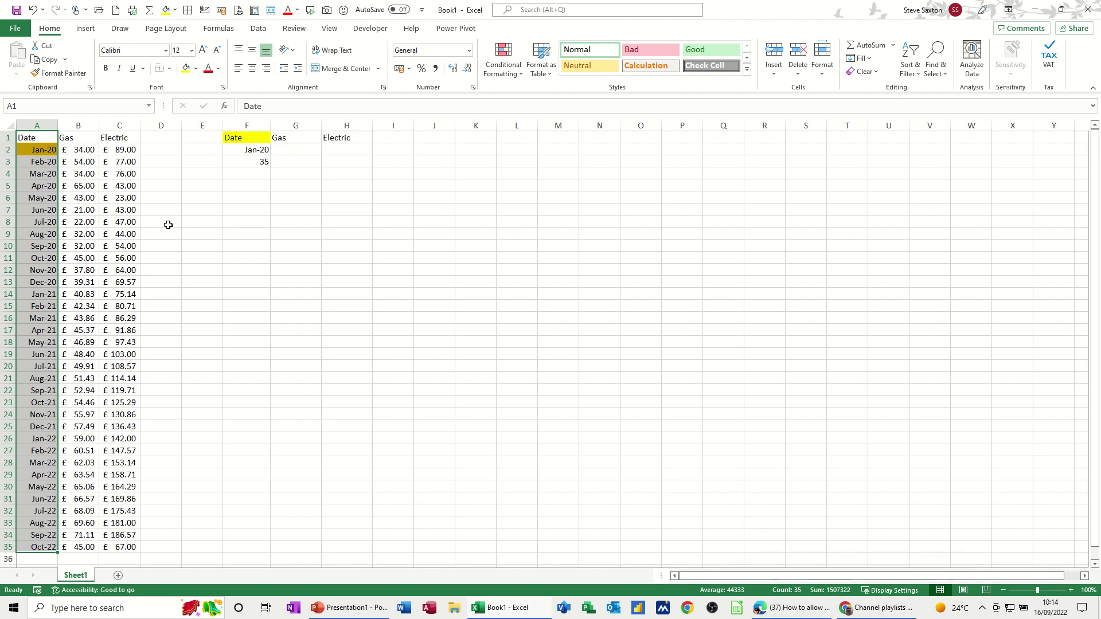
click(248, 162)
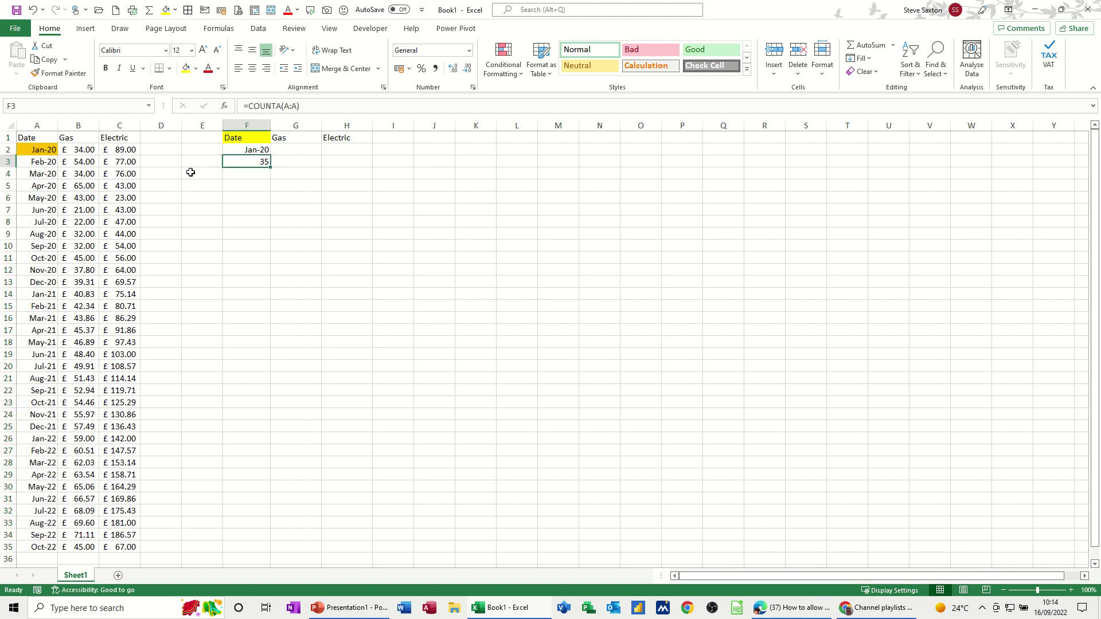
click(43, 557)
text(r)
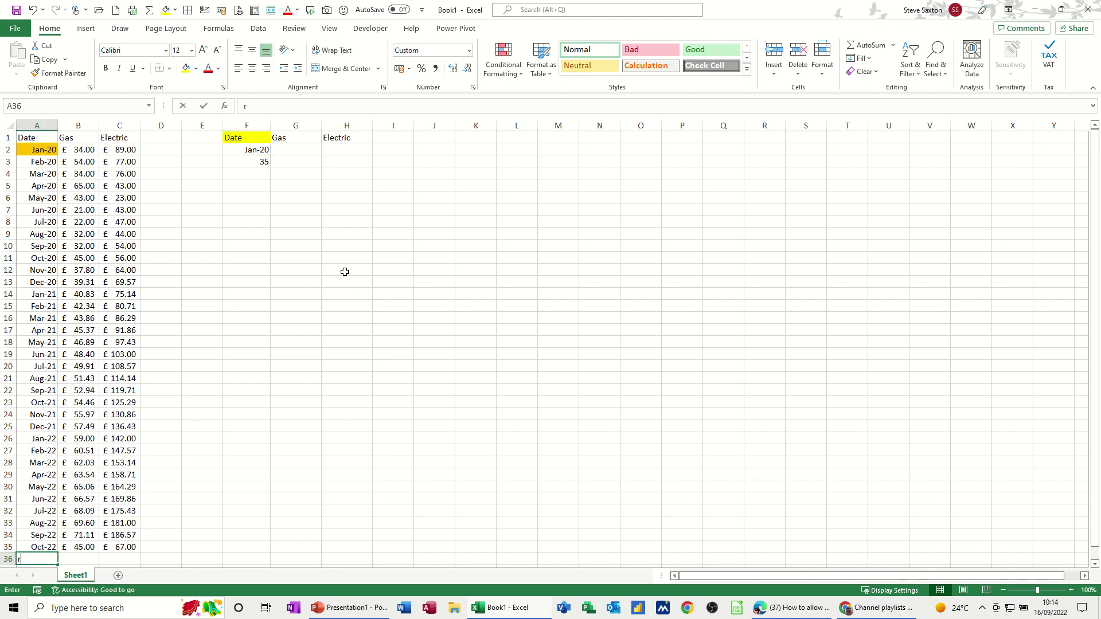
click(290, 224)
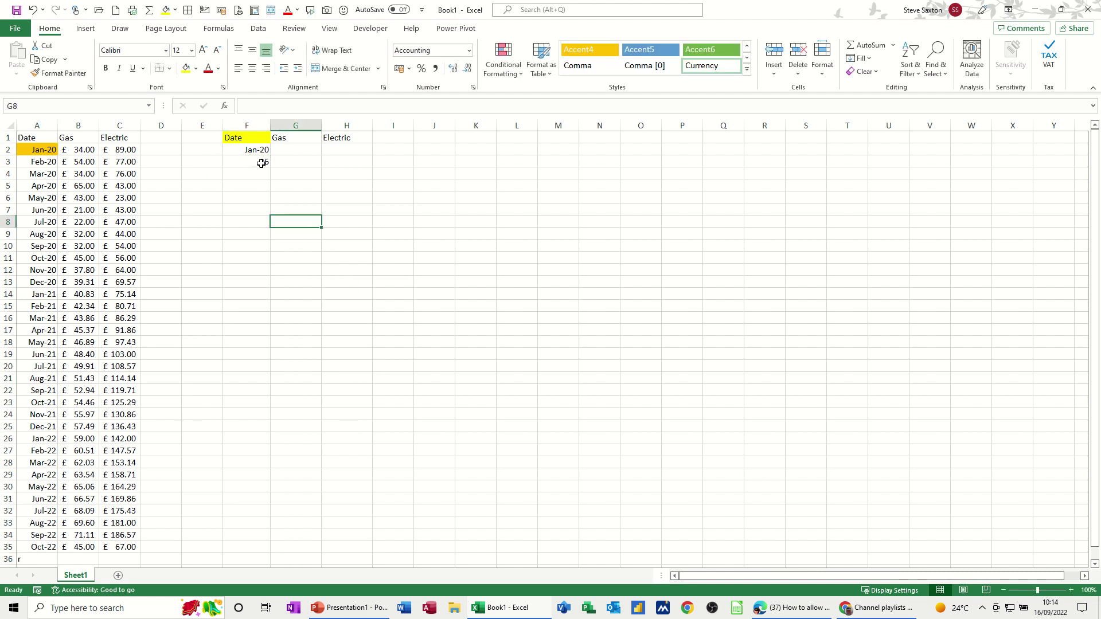
scroll(36, 532, down, 1)
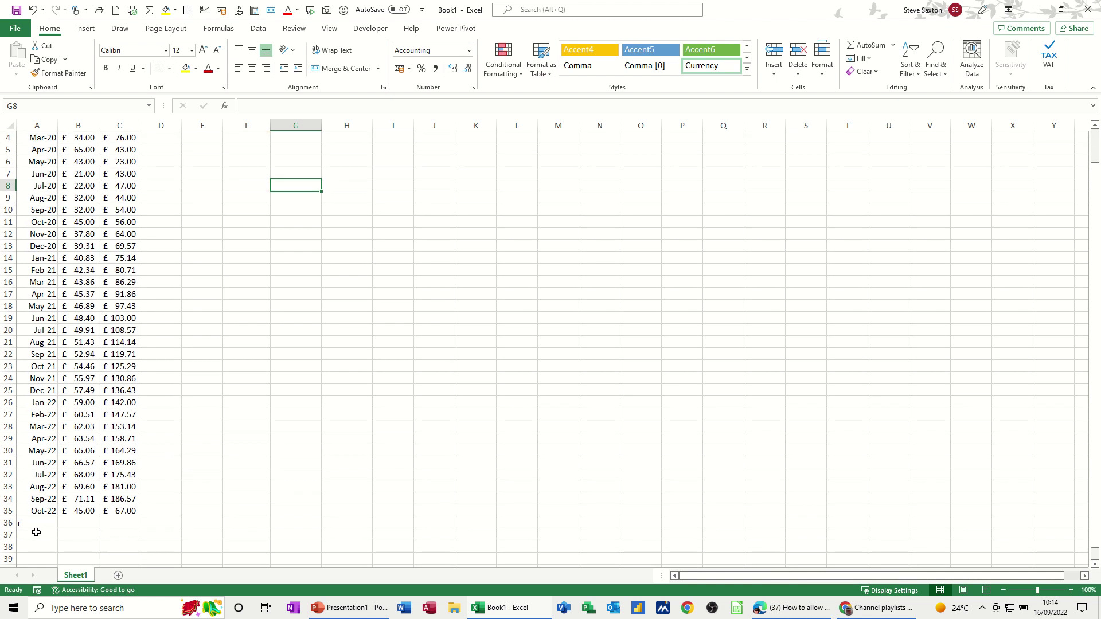
click(31, 523)
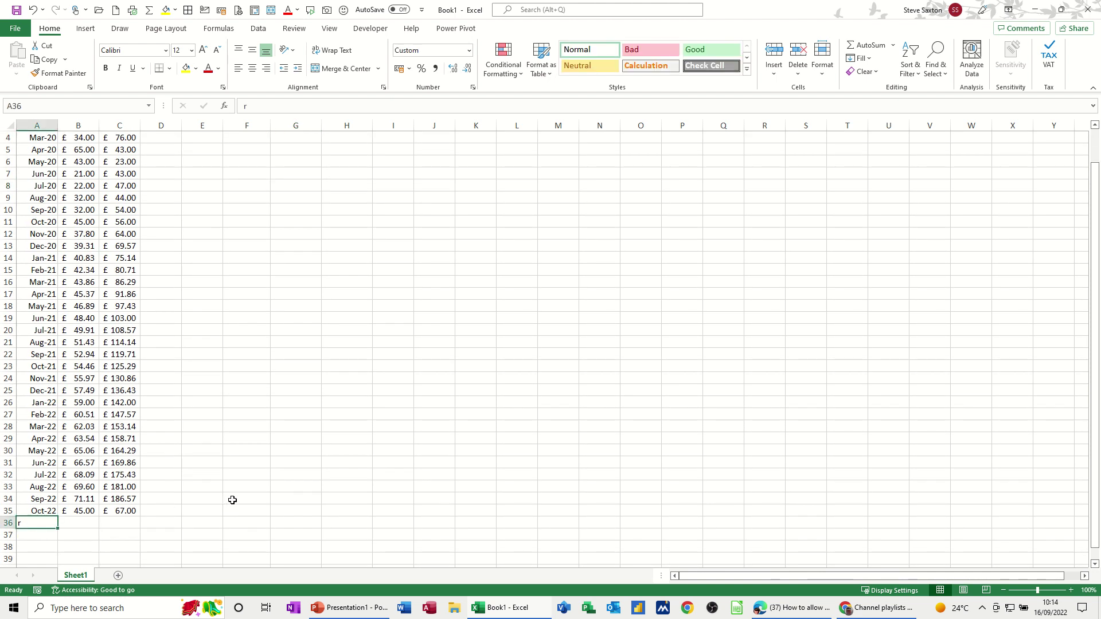
- Clear the OFFSET and COUNTA results from F2:F3 beneath the Date heading
scroll(306, 456, up, 1)
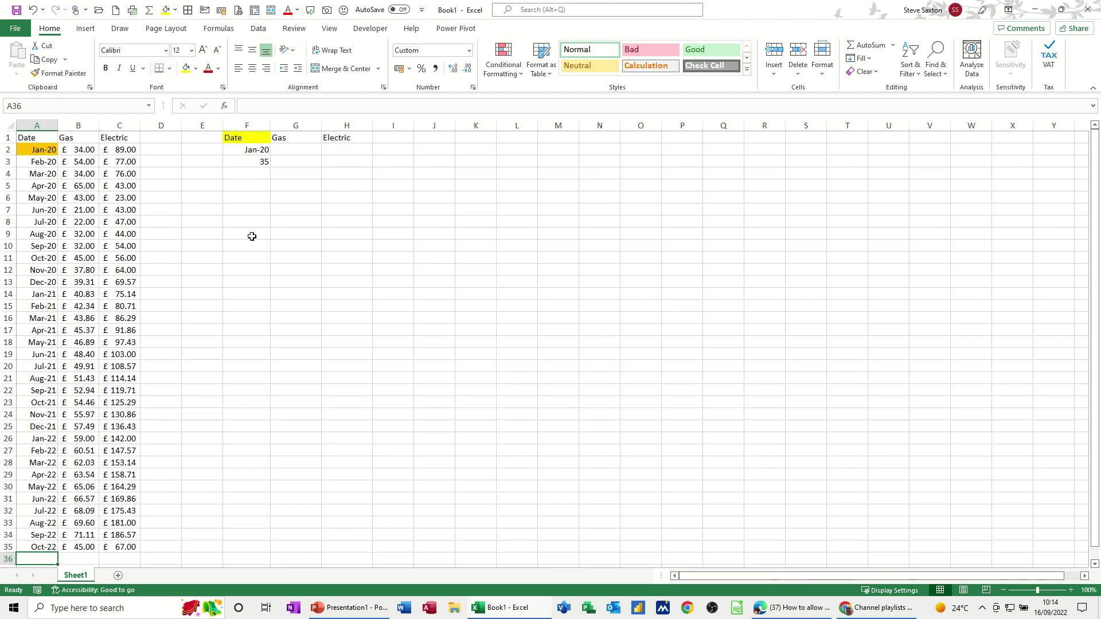
click(244, 150)
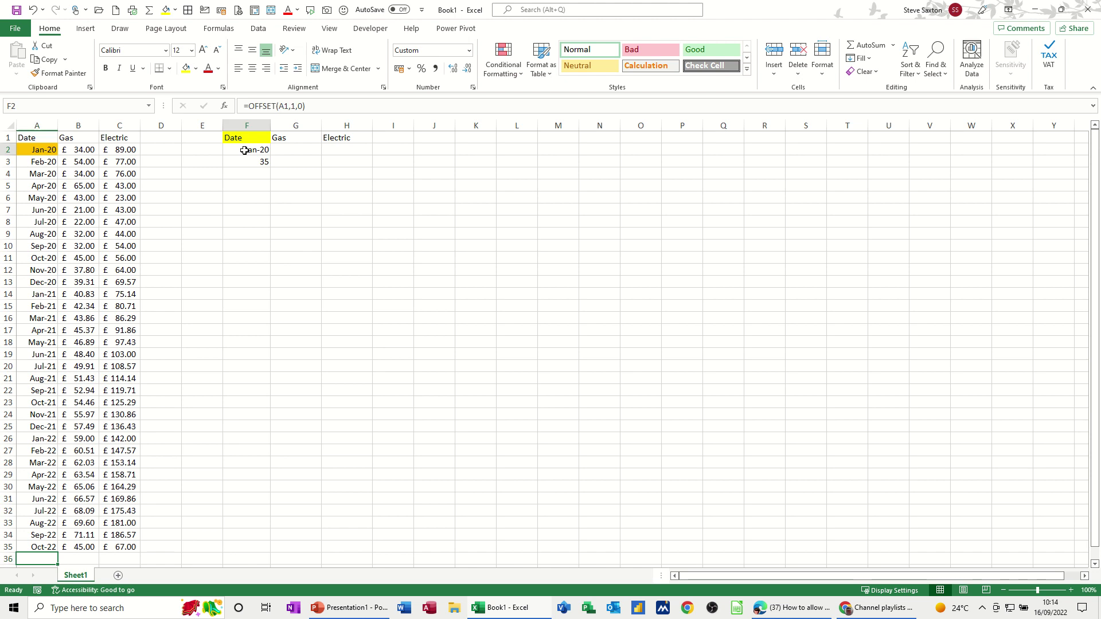
drag(244, 150, 244, 159)
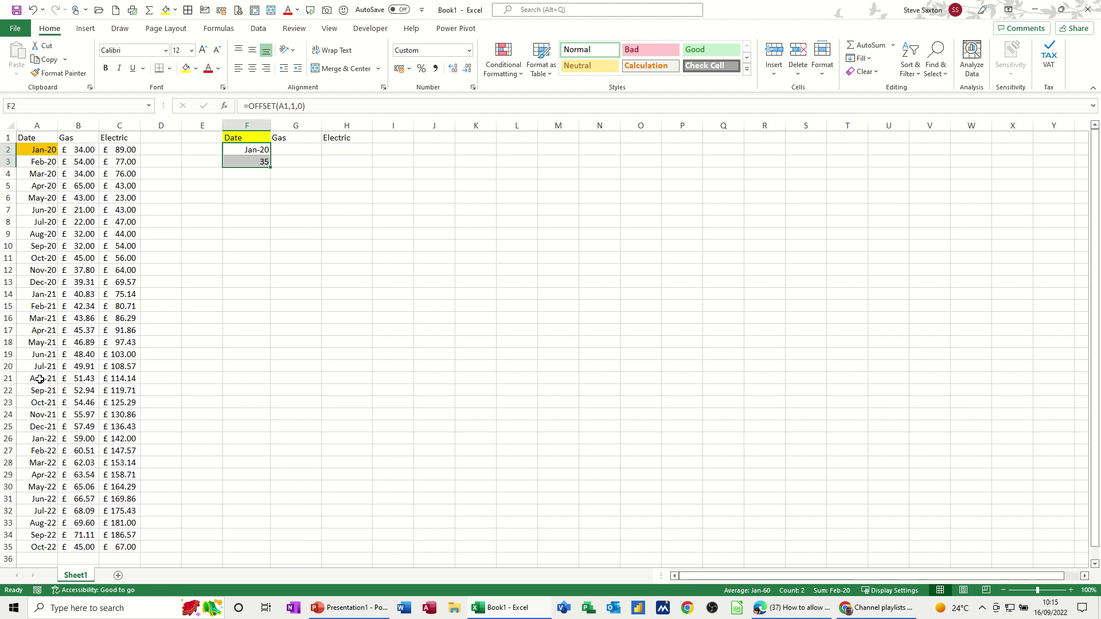
key(Delete)
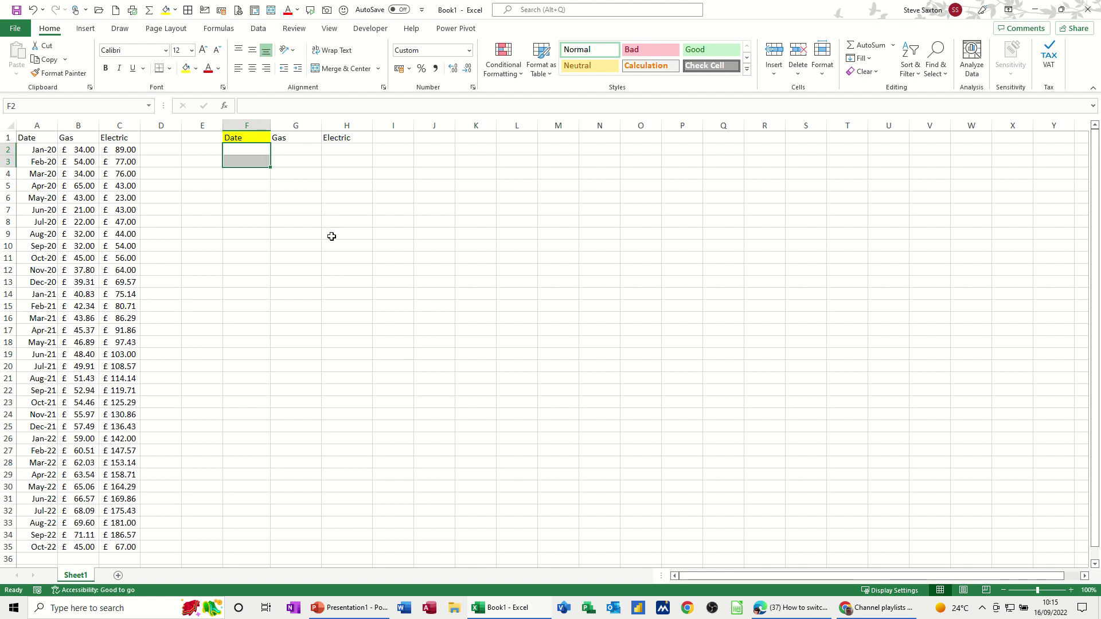
- Enter =OFFSET(A1,COUNTA(A:A)-13,0) in F2 so it returns Oct-21
click(260, 152)
text(=o)
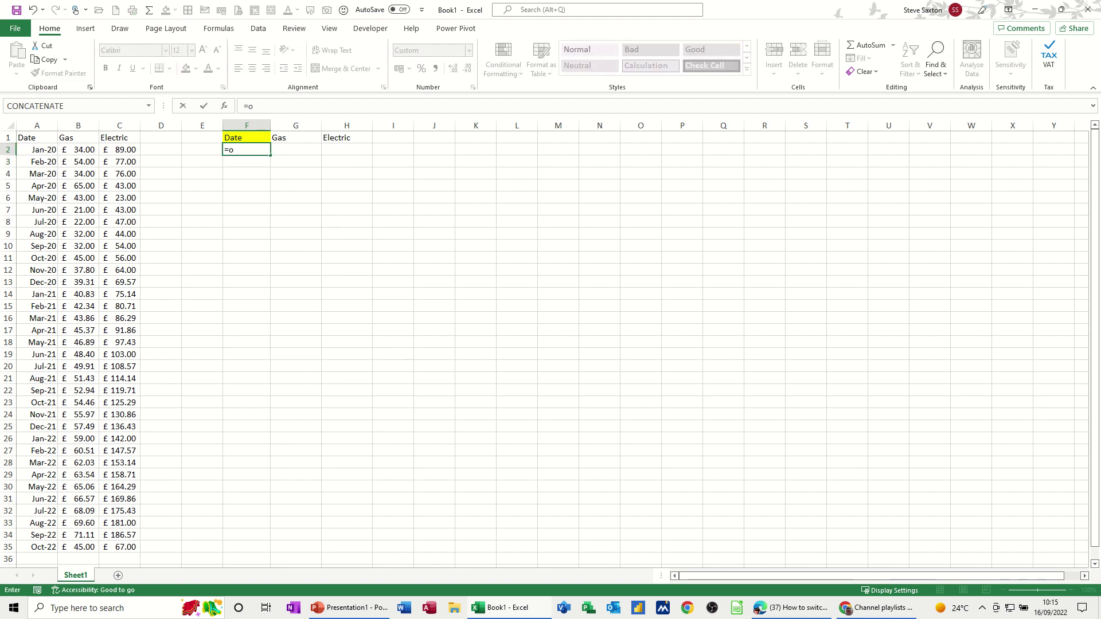
text(ffset)
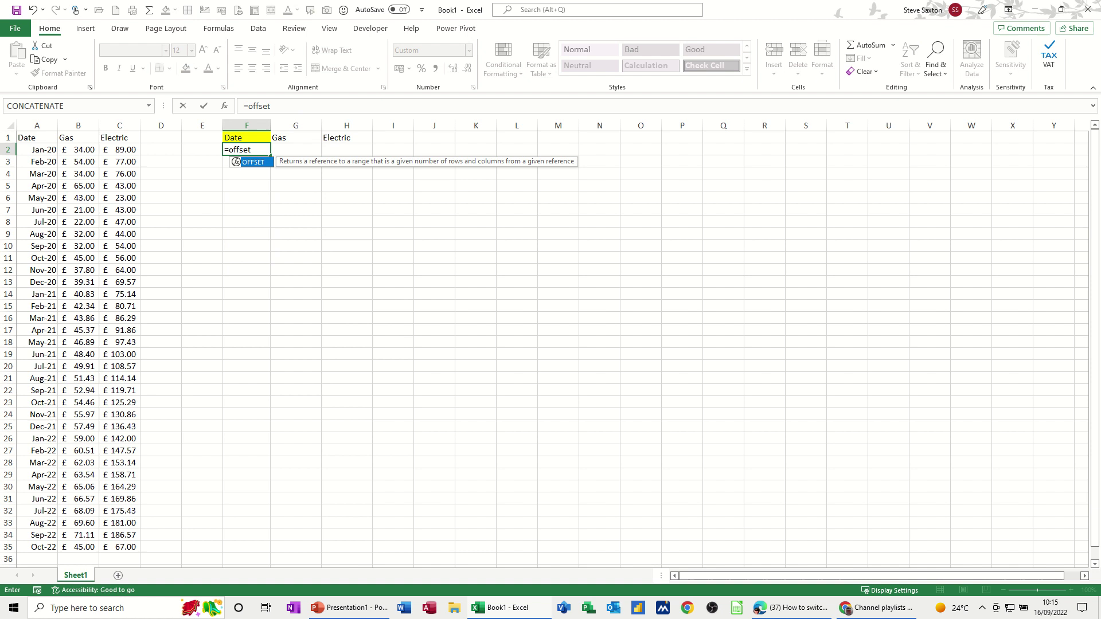
text(()
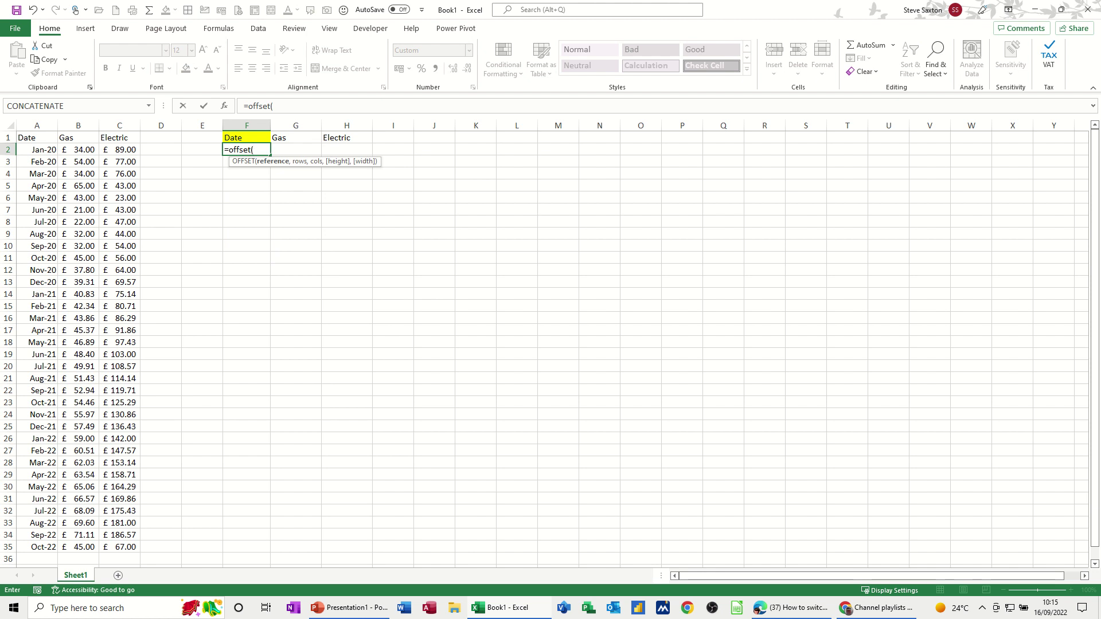
click(36, 141)
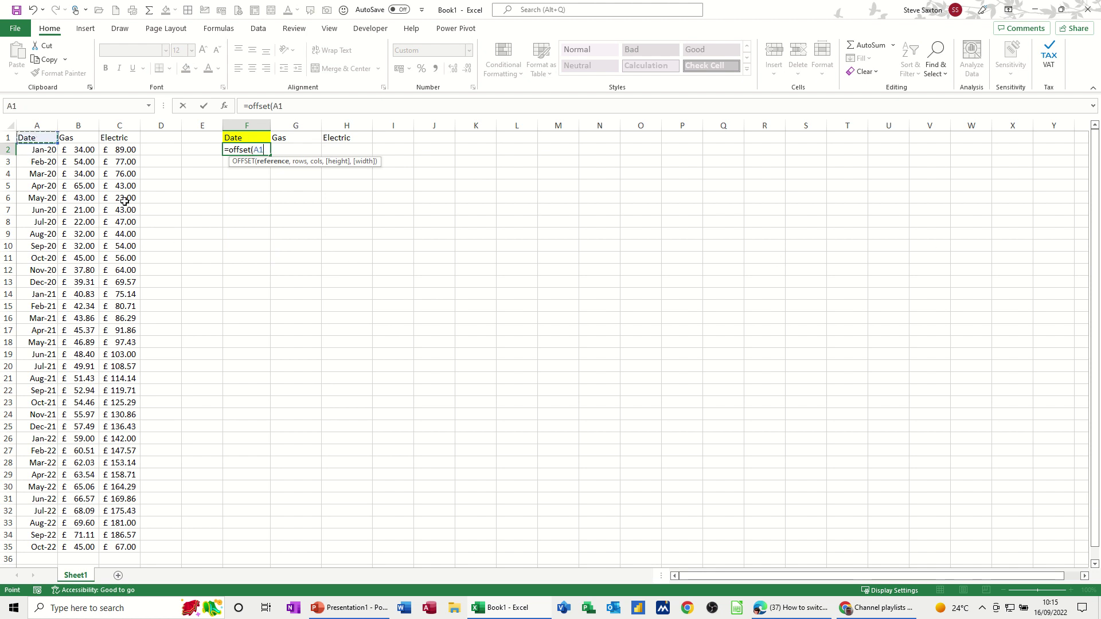
text(,c)
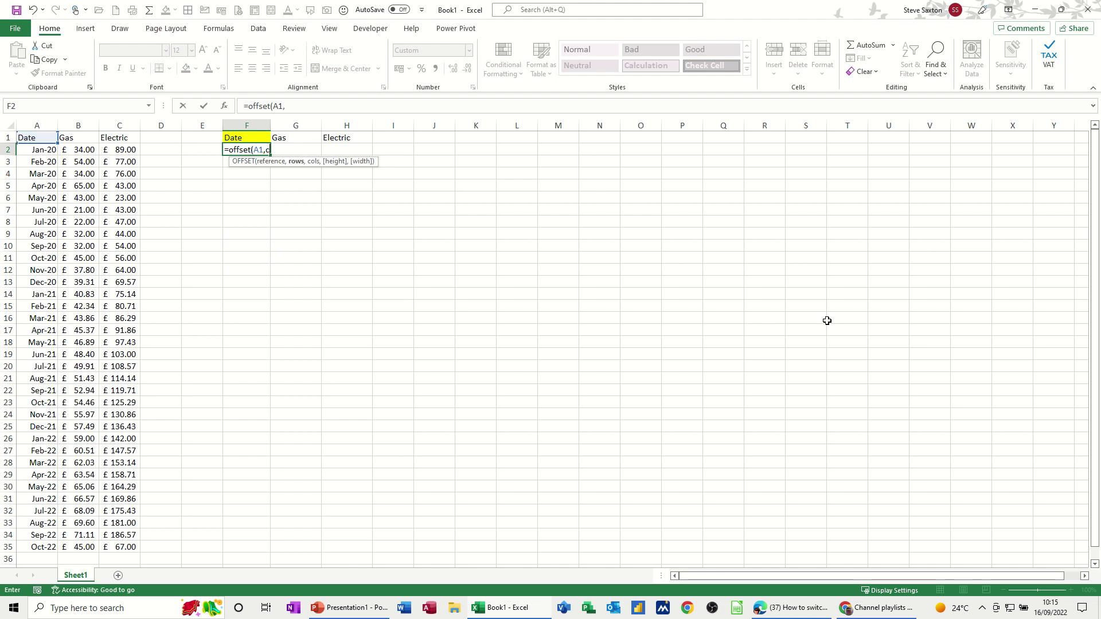
text(ounta)
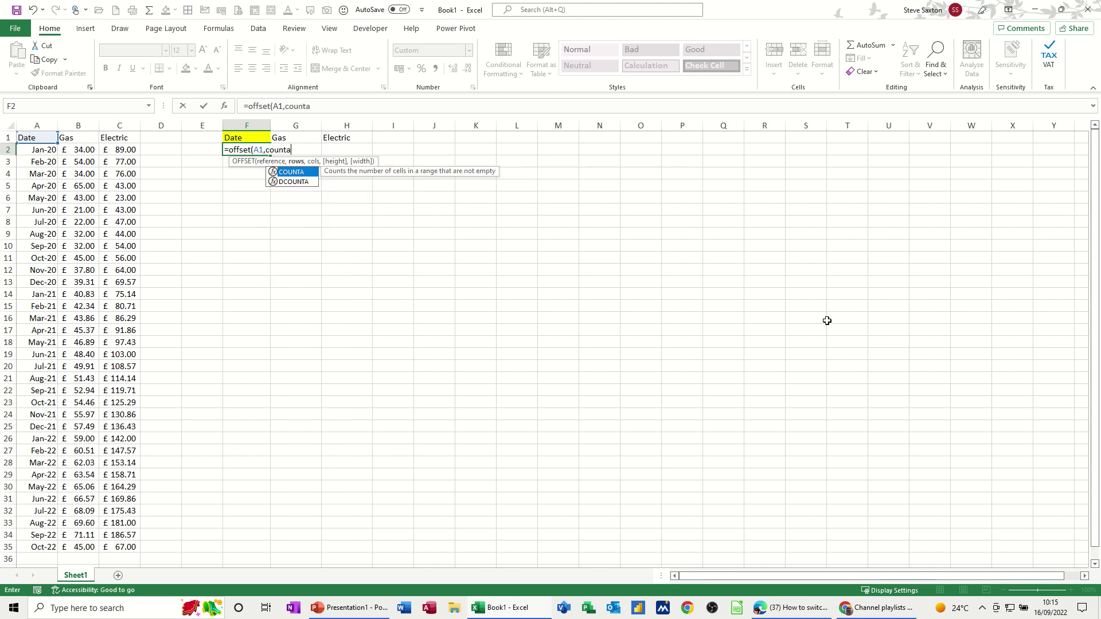
text(()
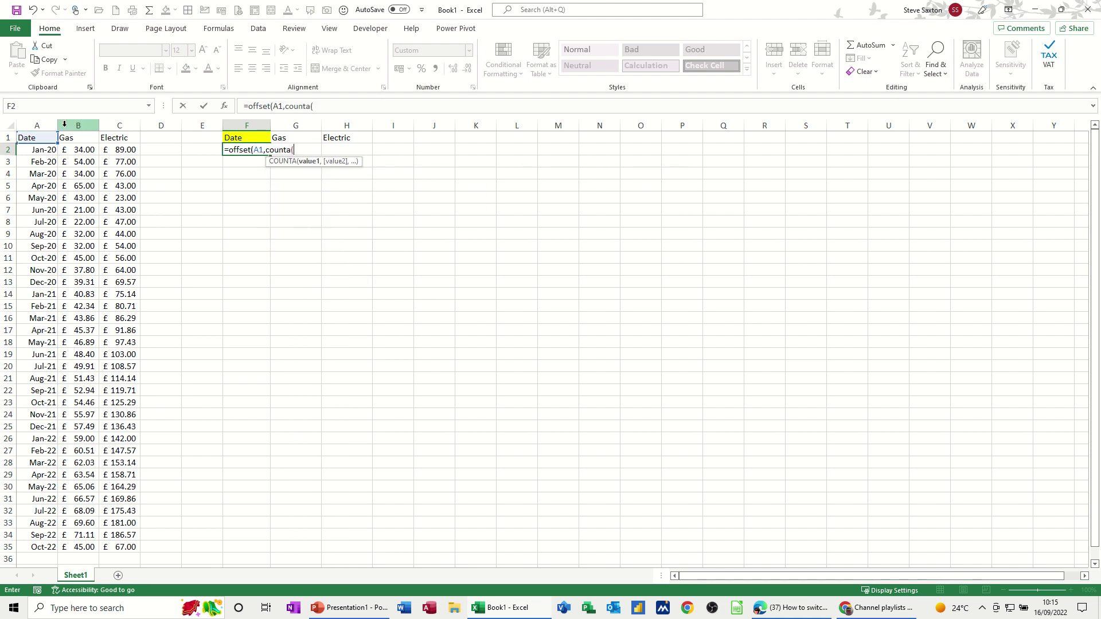
click(36, 125)
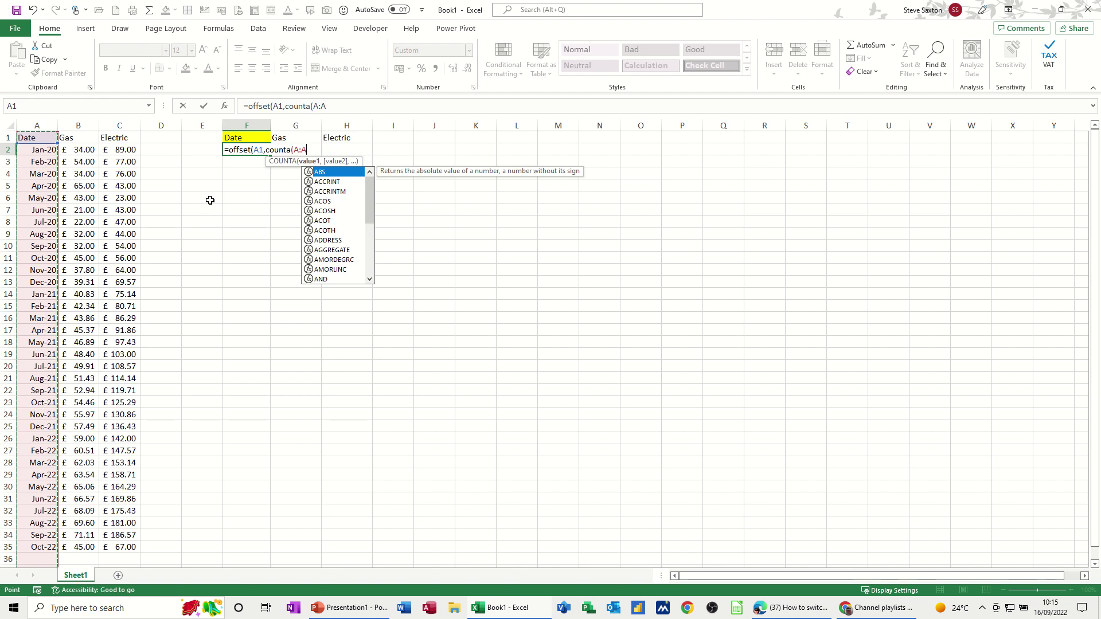
text())
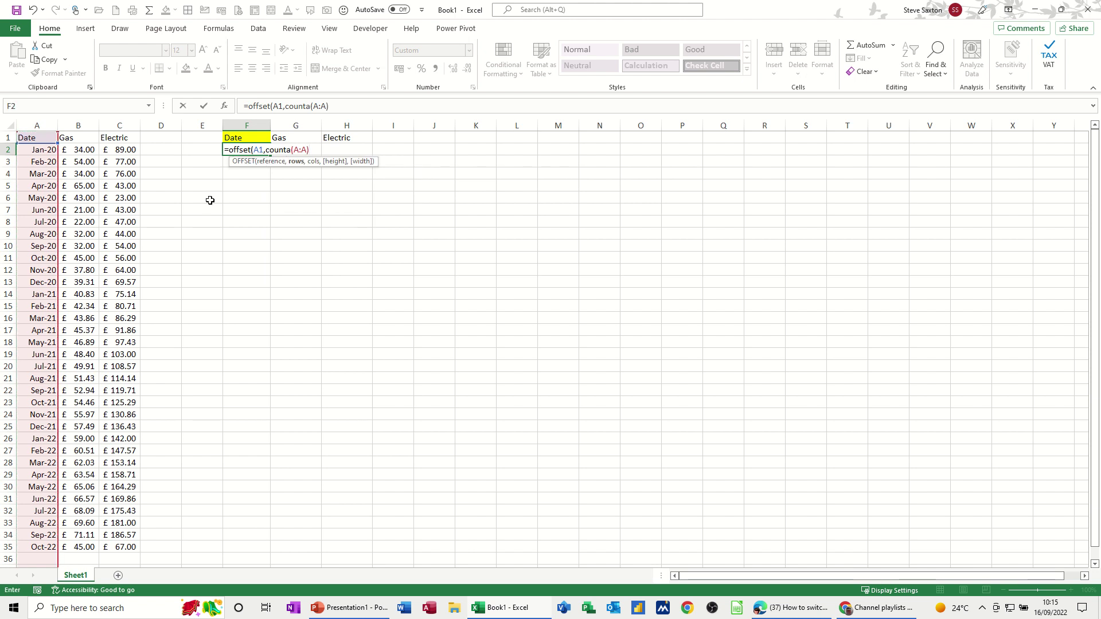
text(-13,0))
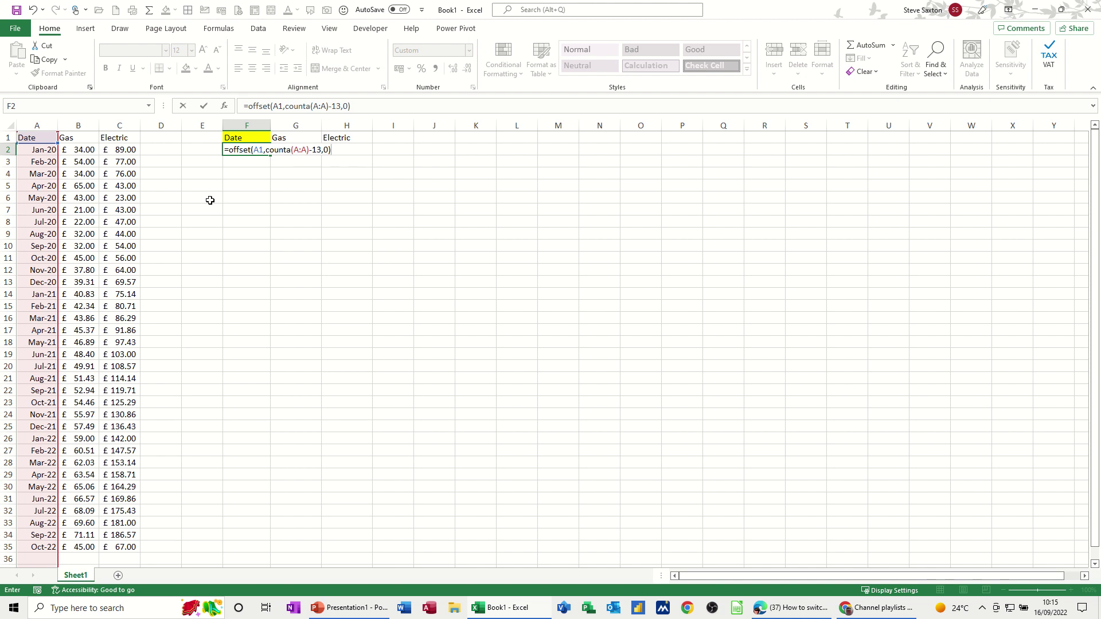
click(205, 106)
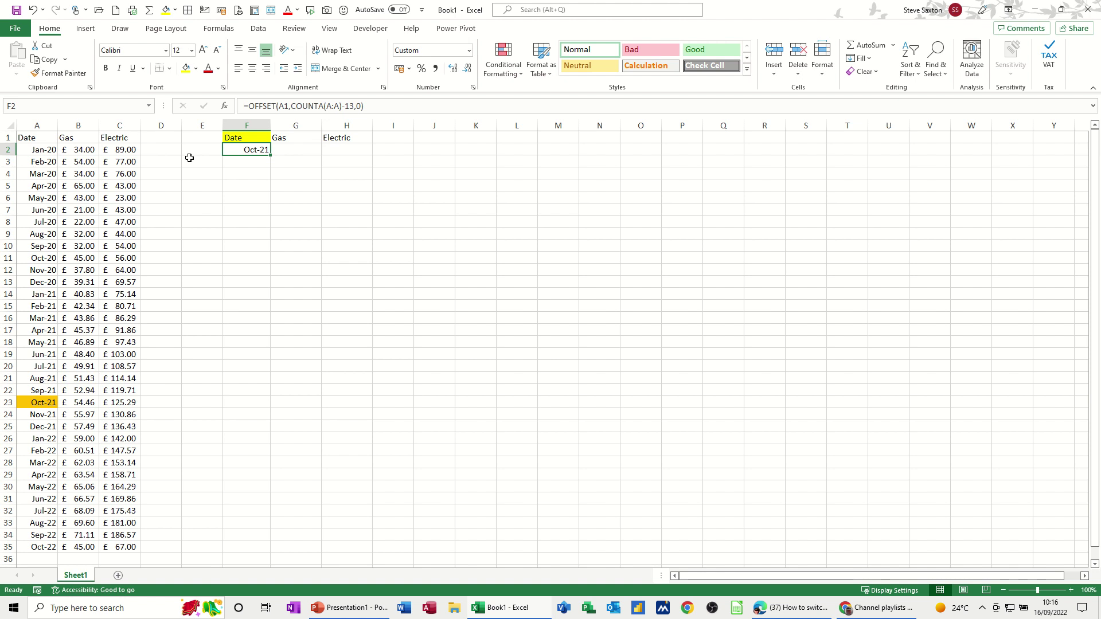
drag(269, 156, 369, 157)
drag(300, 150, 359, 152)
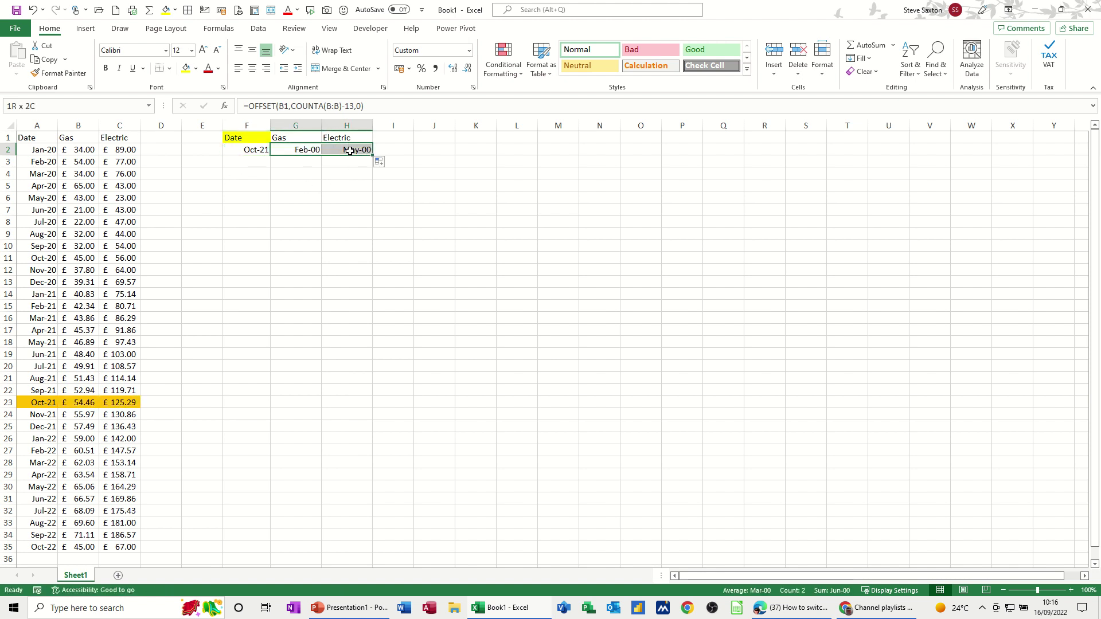
click(401, 70)
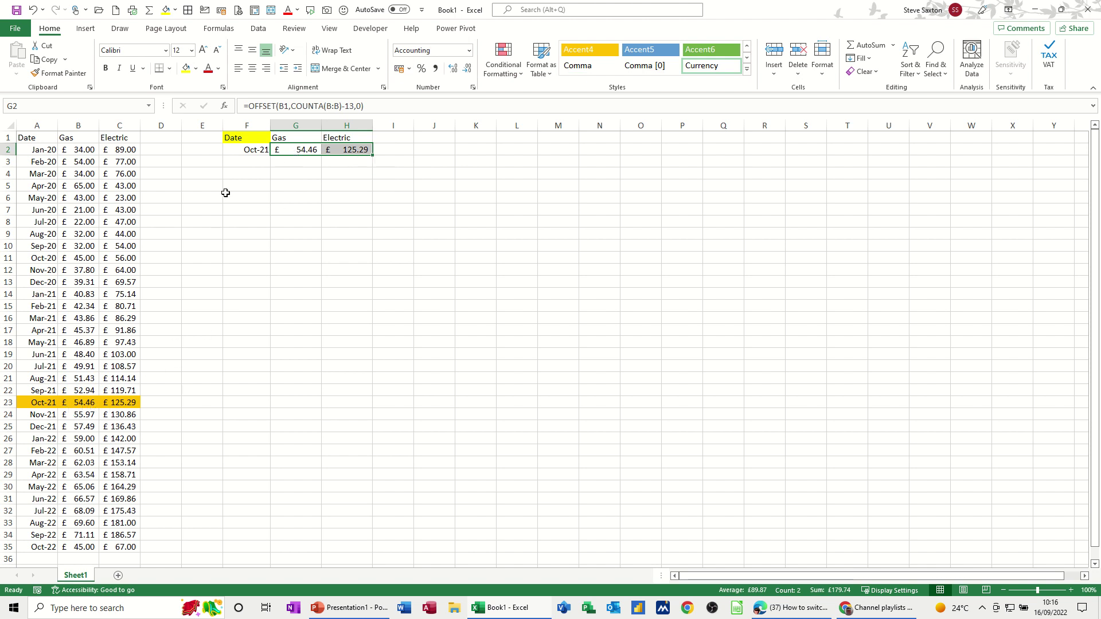
click(243, 149)
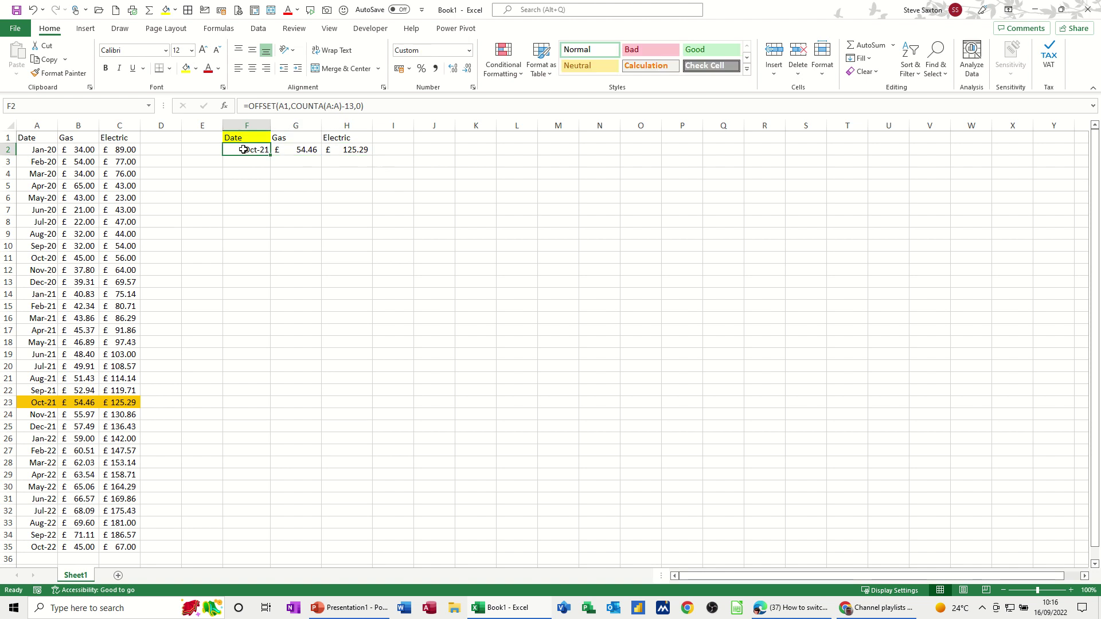
- Make A1 absolute in F2's Date formula and fill it down to row 15
click(285, 106)
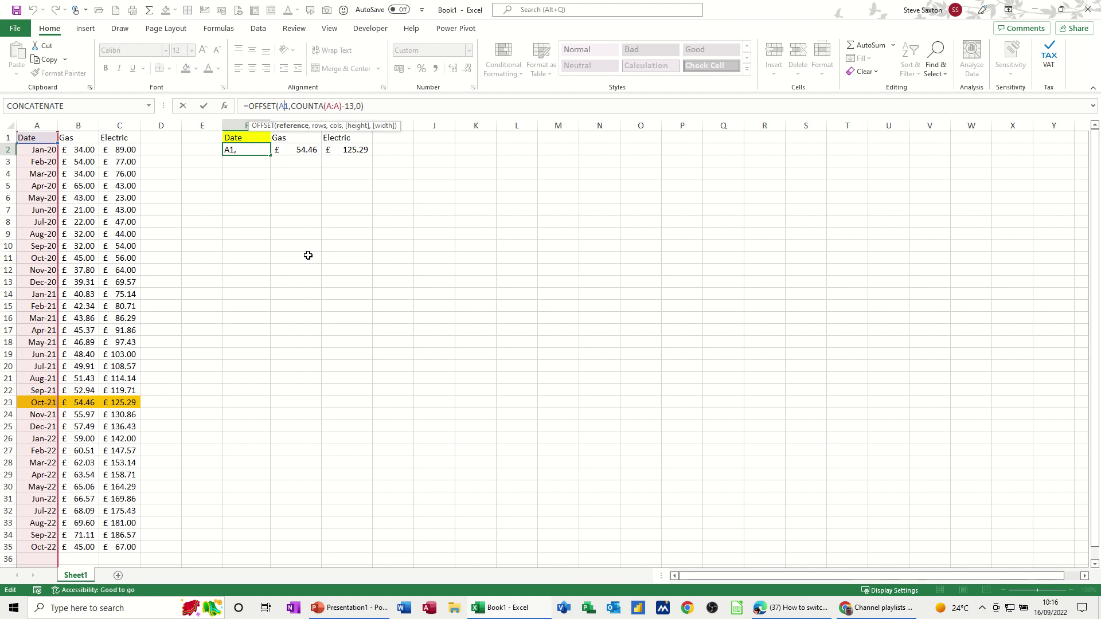
key(F4)
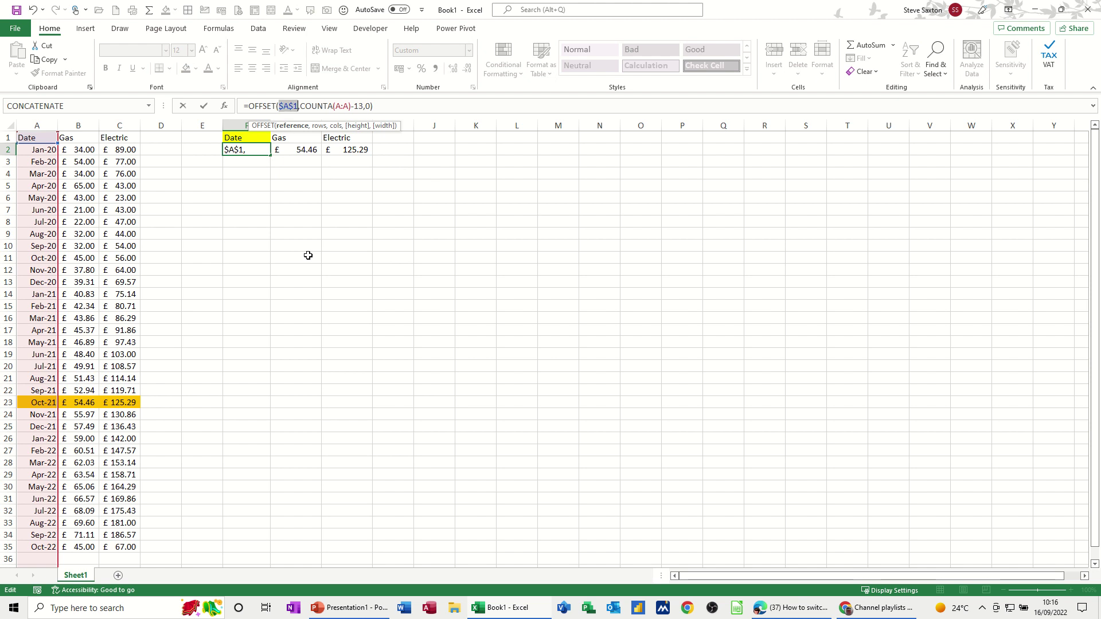
click(204, 106)
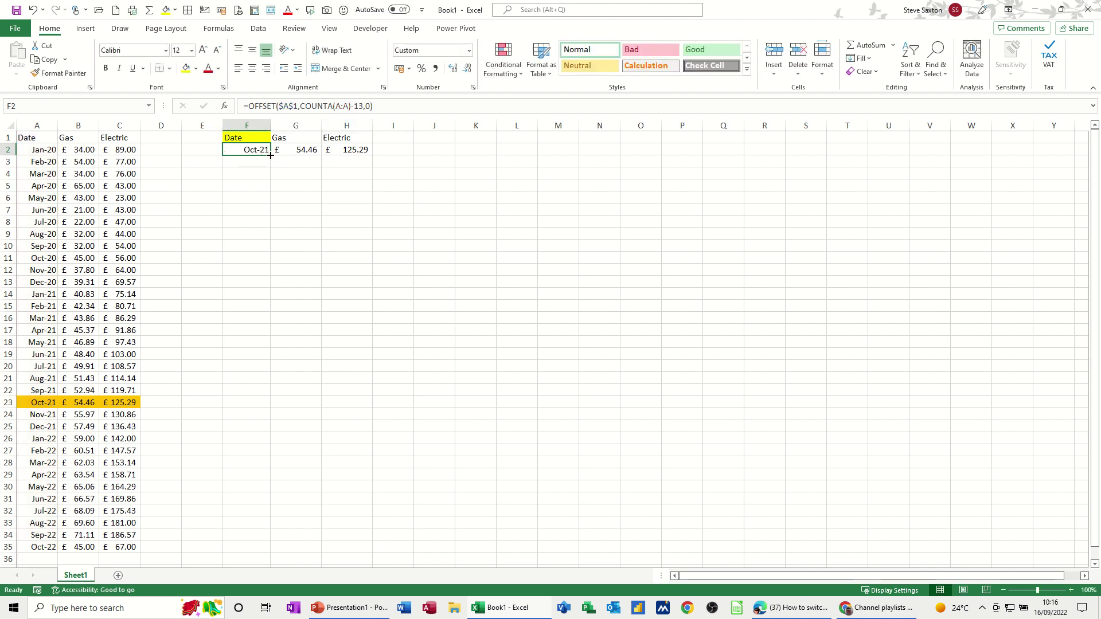
drag(270, 155, 263, 316)
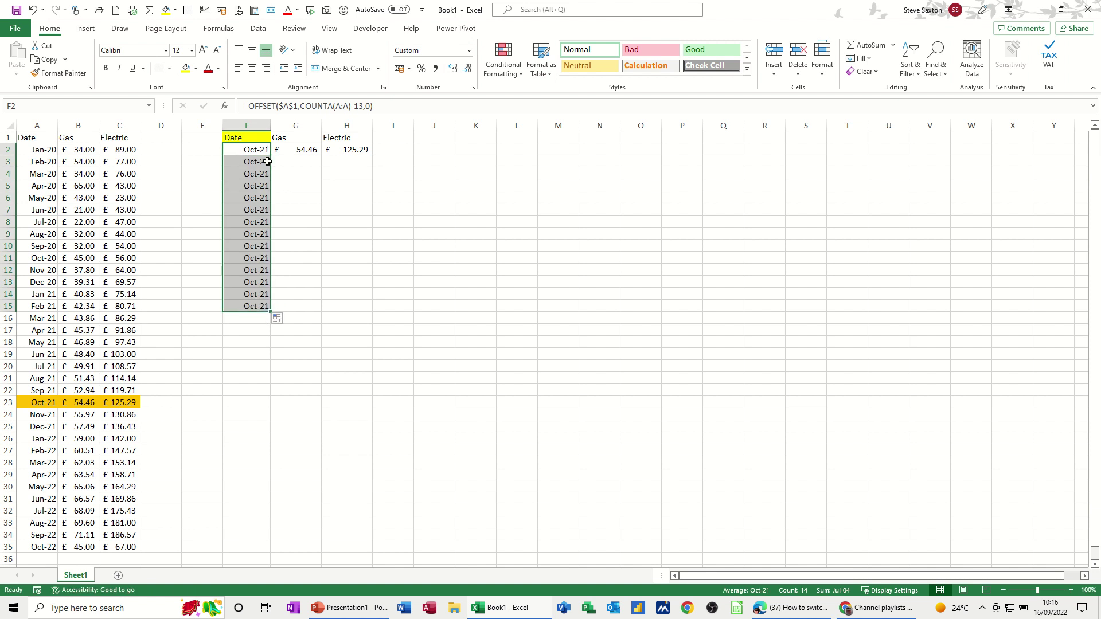
- Make B1 absolute in G2's Gas formula and fill it down to row 15
click(303, 150)
click(283, 107)
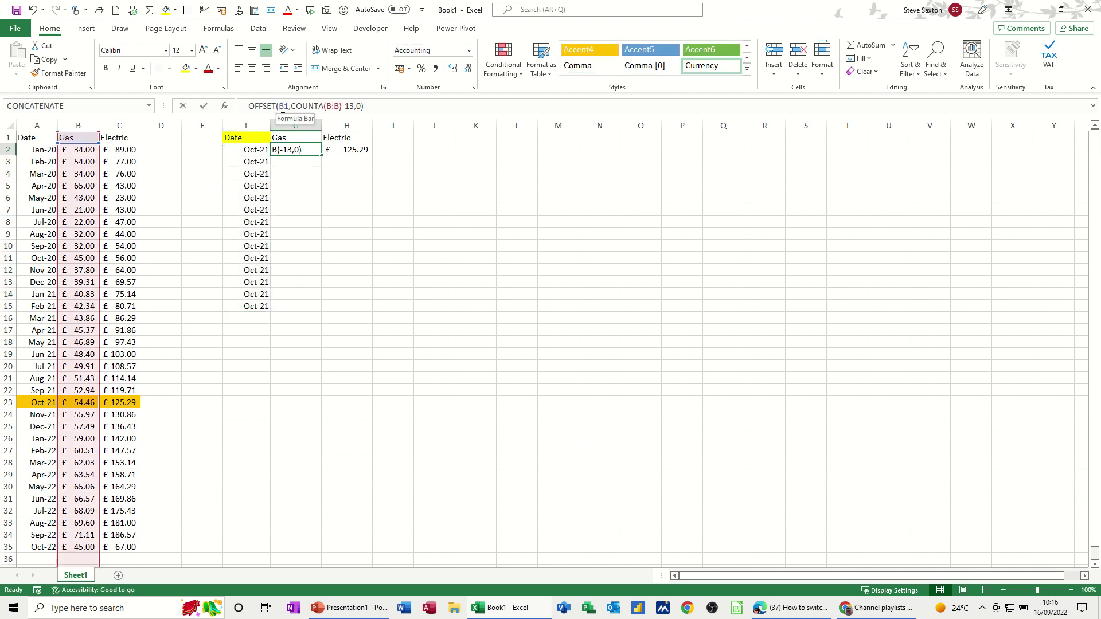
key(F4)
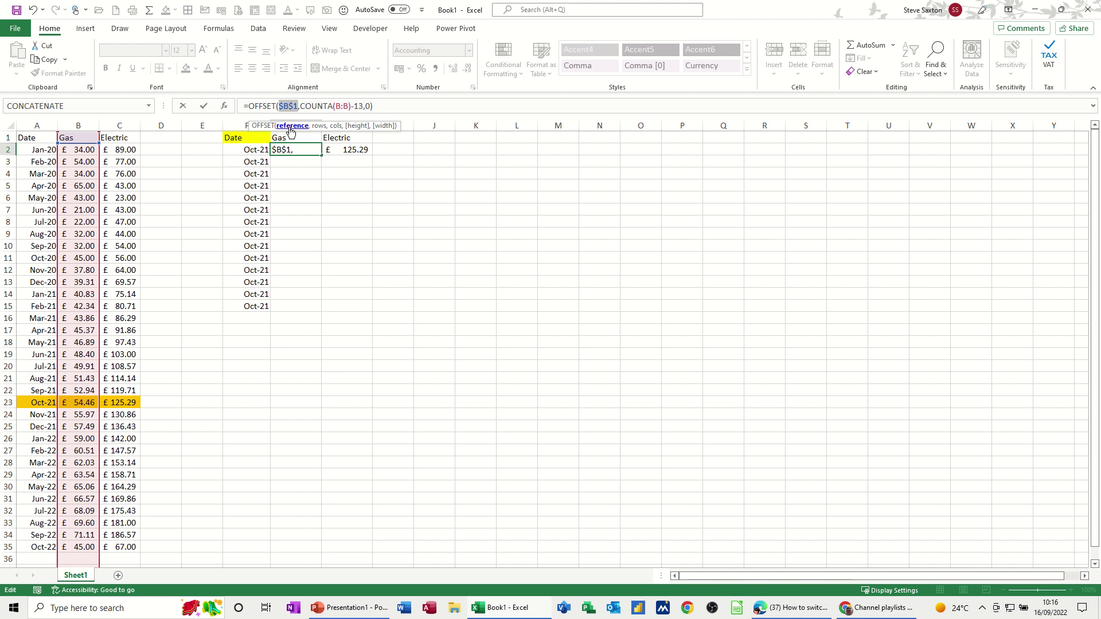
click(203, 106)
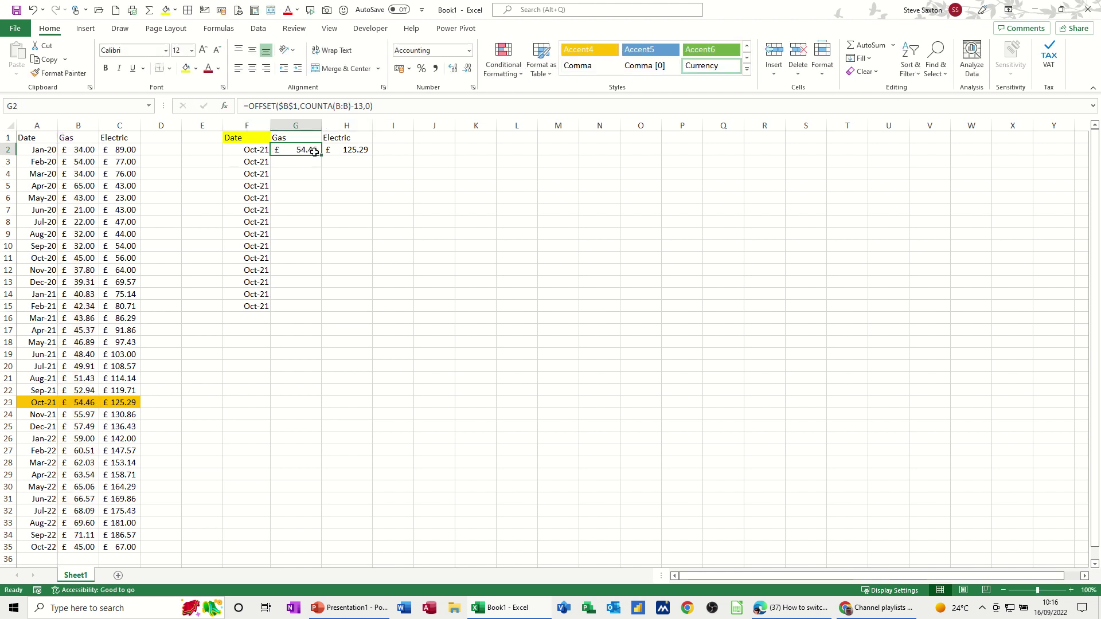
drag(320, 156, 320, 313)
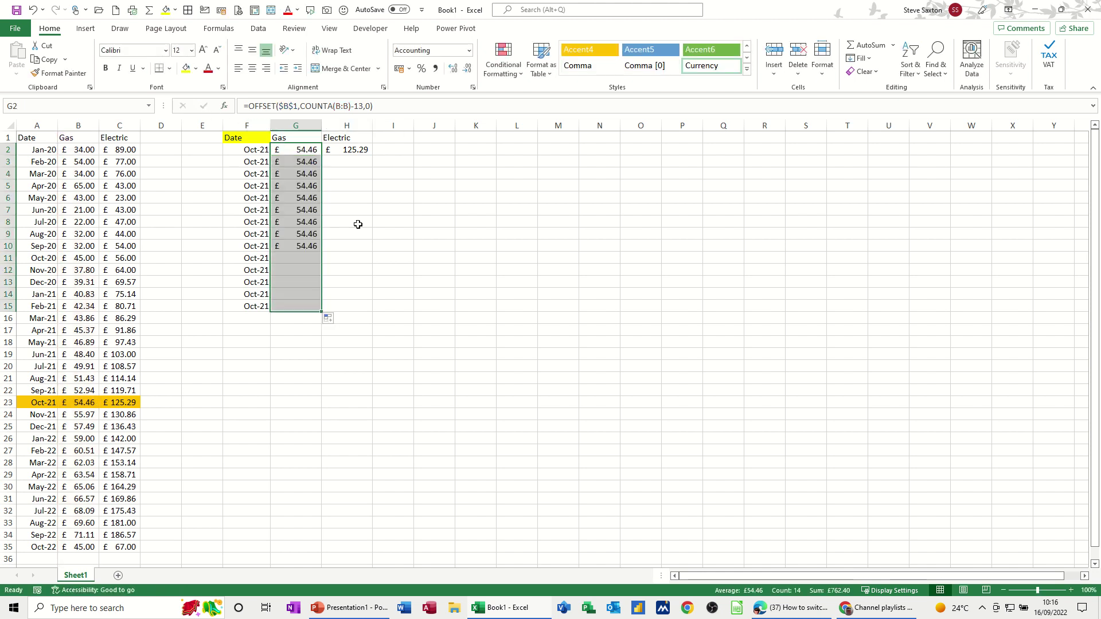
- Make C1 absolute in H2's Electric formula and fill it down to row 15
click(356, 151)
click(287, 107)
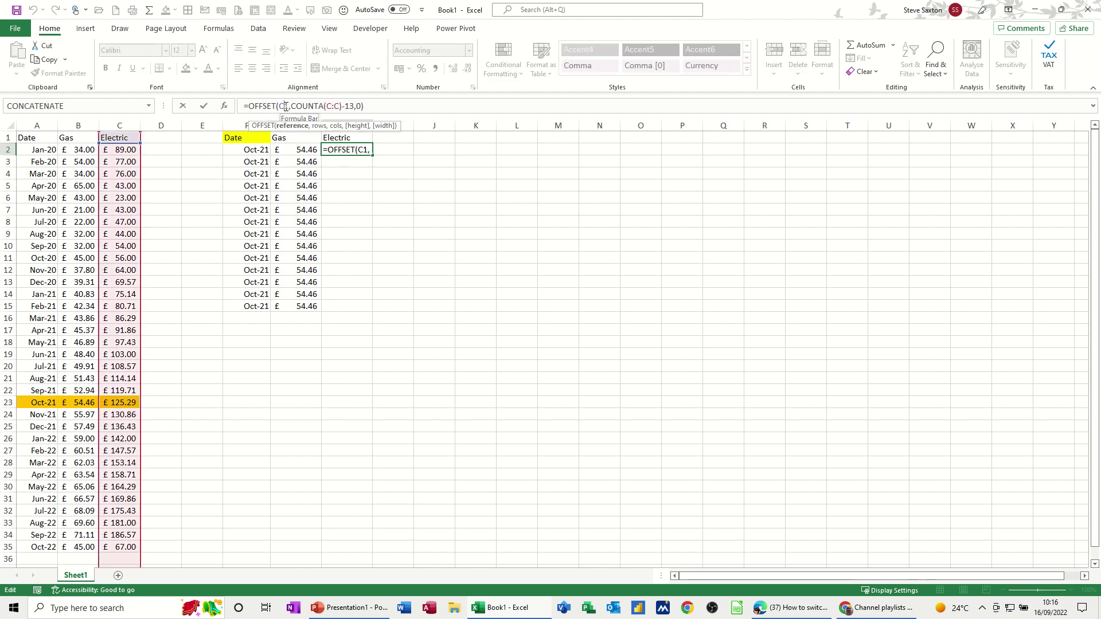
key(F4)
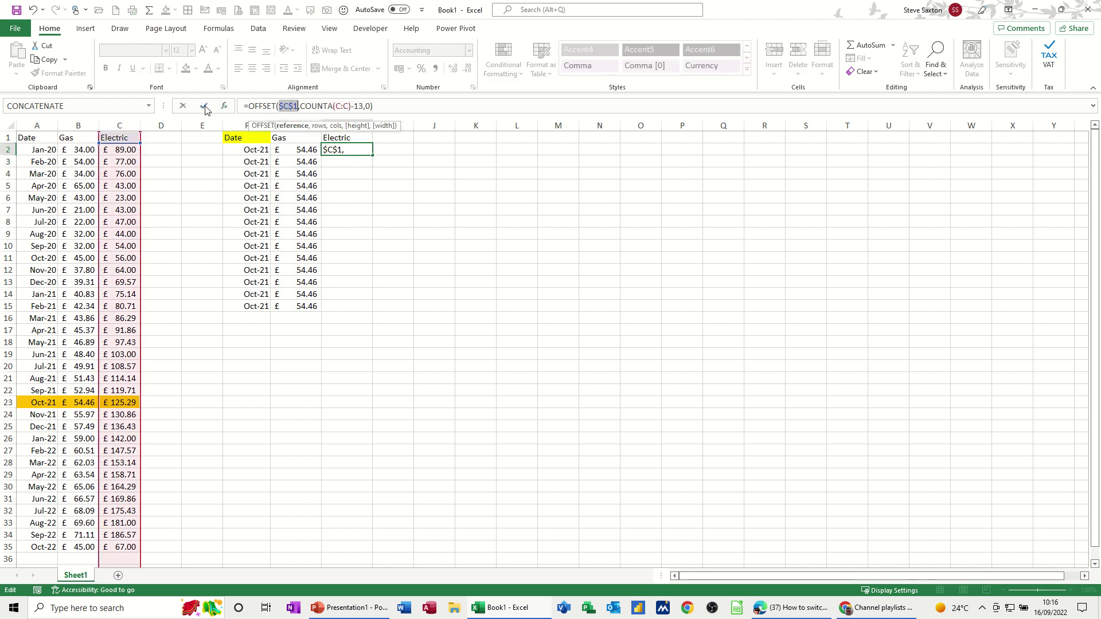
key(ctrl+Return)
drag(373, 157, 373, 313)
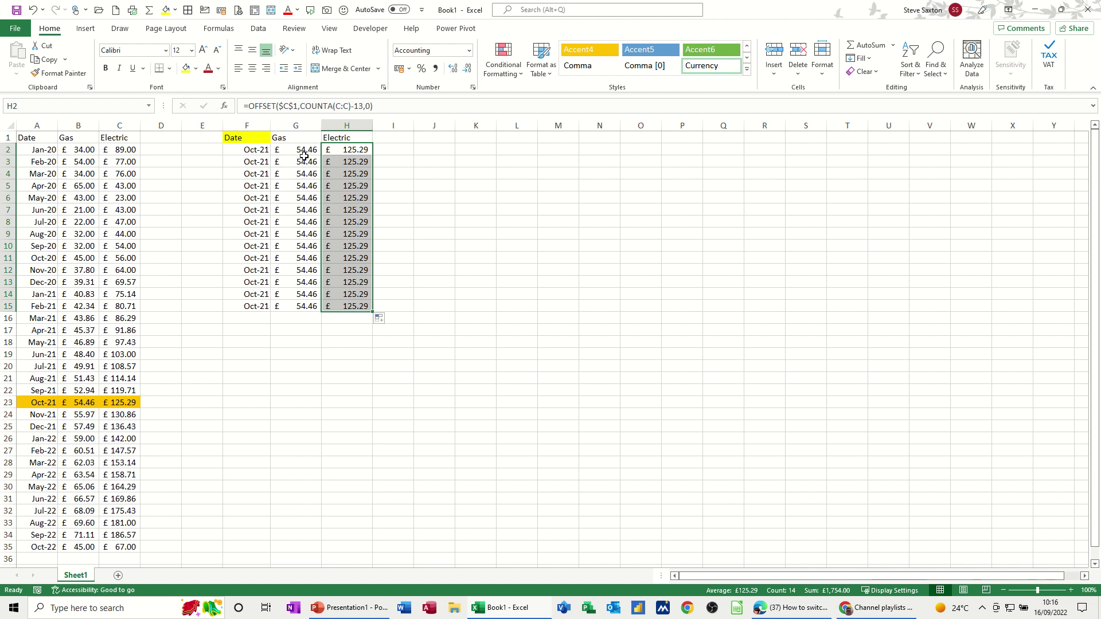
click(258, 151)
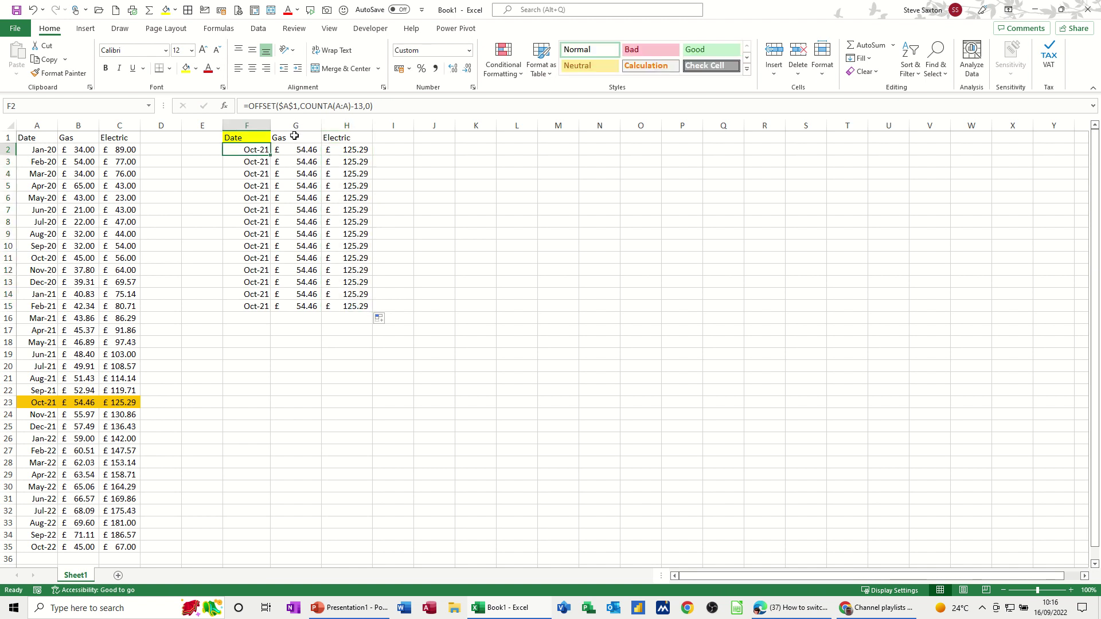
- Change F3's offset from -13 to -12 so it shows Nov-21
click(258, 162)
click(360, 108)
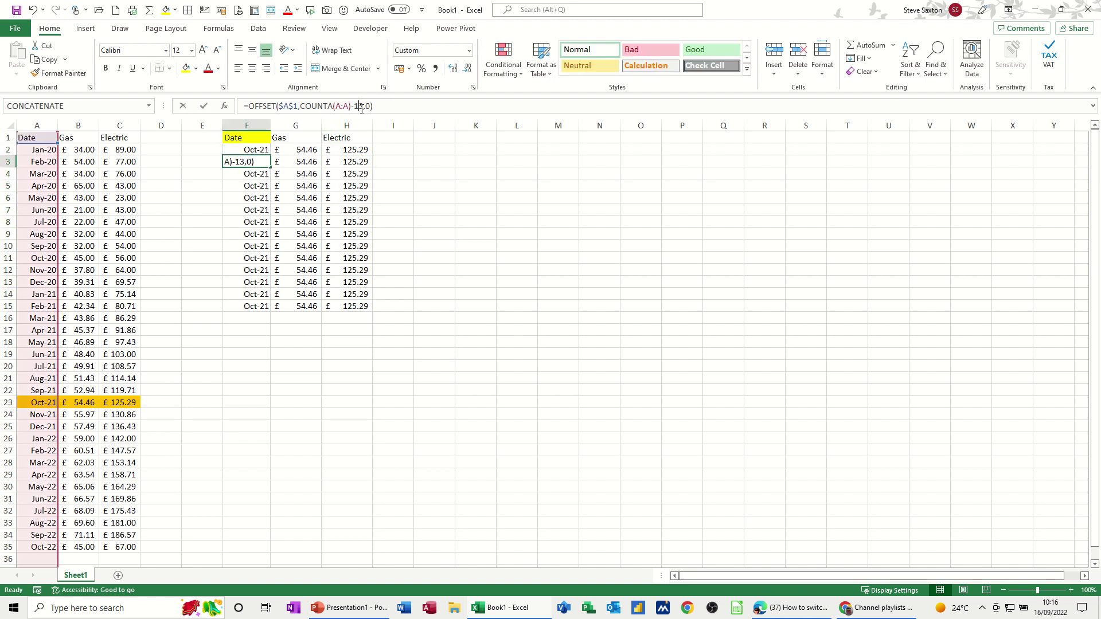
key(BackSpace)
text(2)
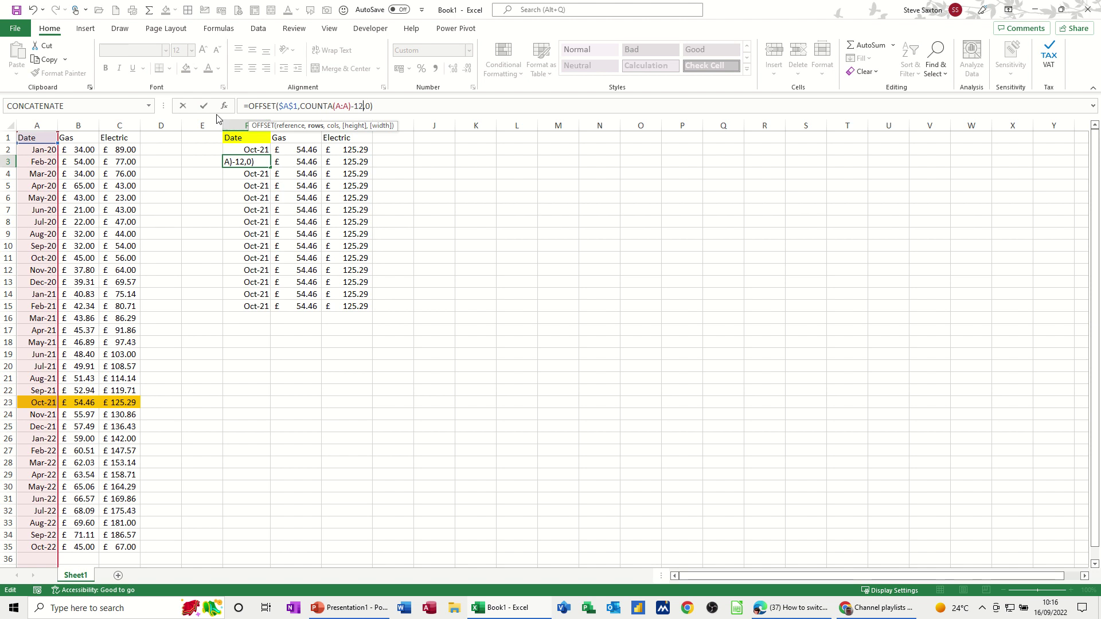
click(205, 106)
- Change G3's offset from -13 to -12 so it shows £55.97 gas
click(291, 162)
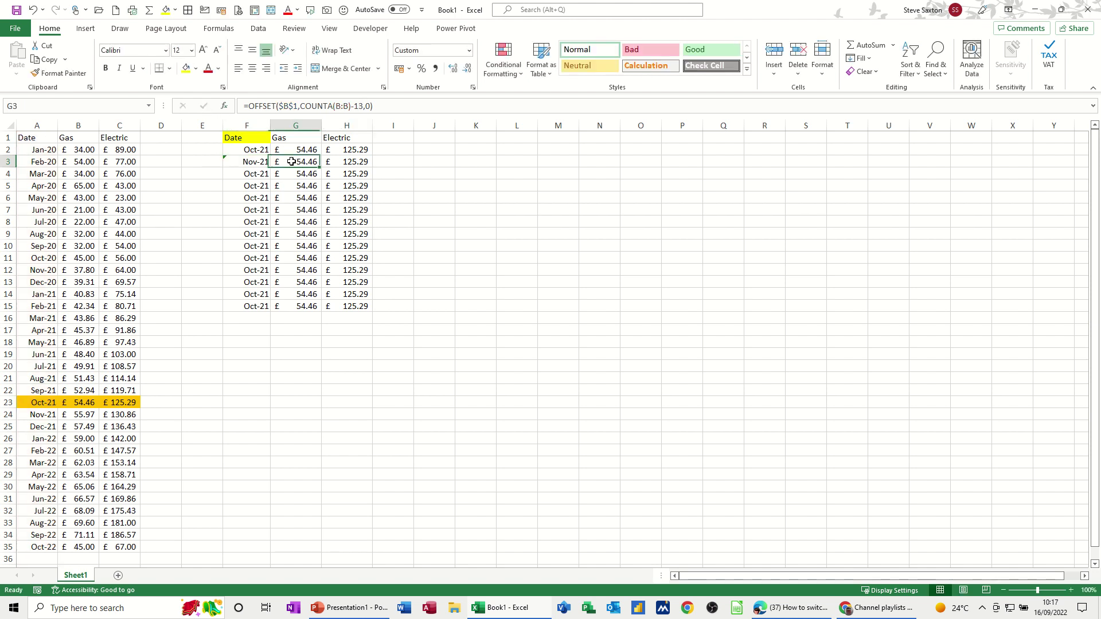
click(360, 107)
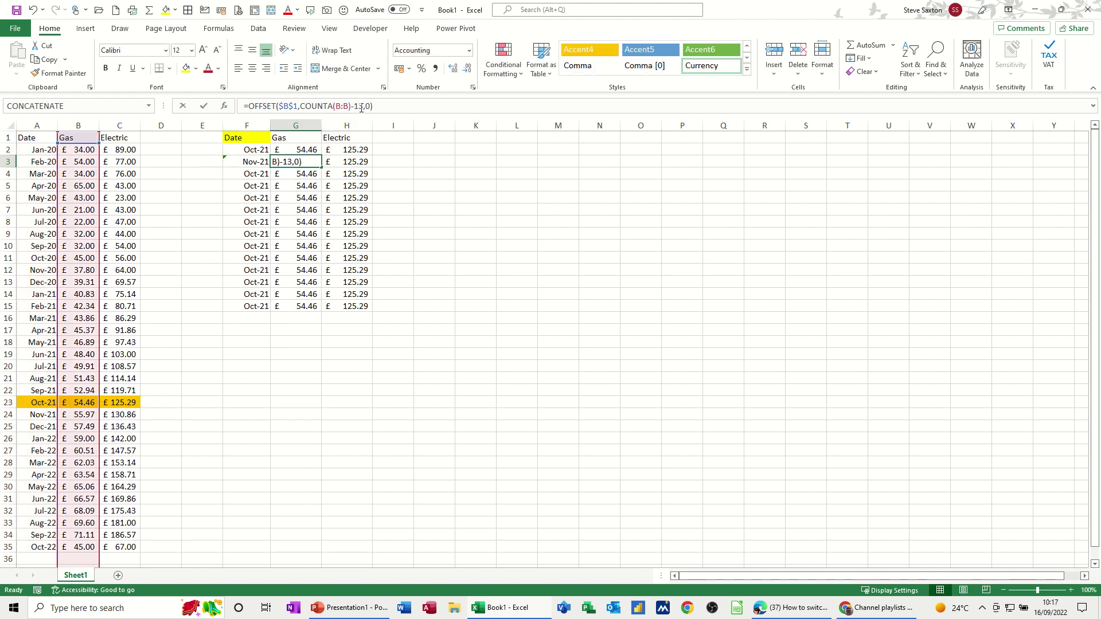
key(BackSpace)
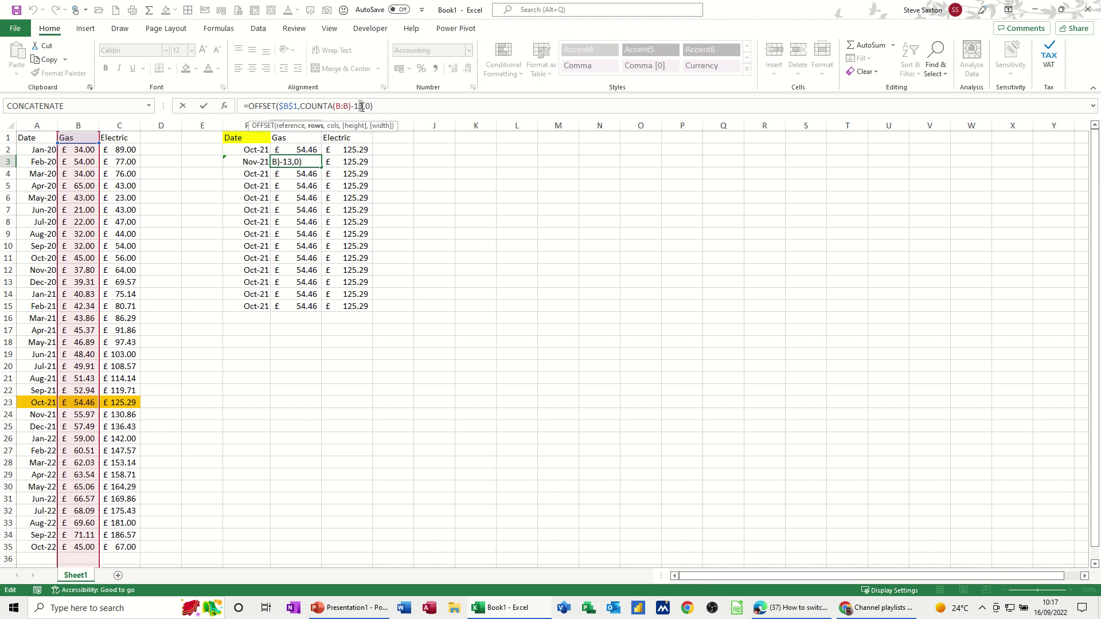
text(2)
click(204, 106)
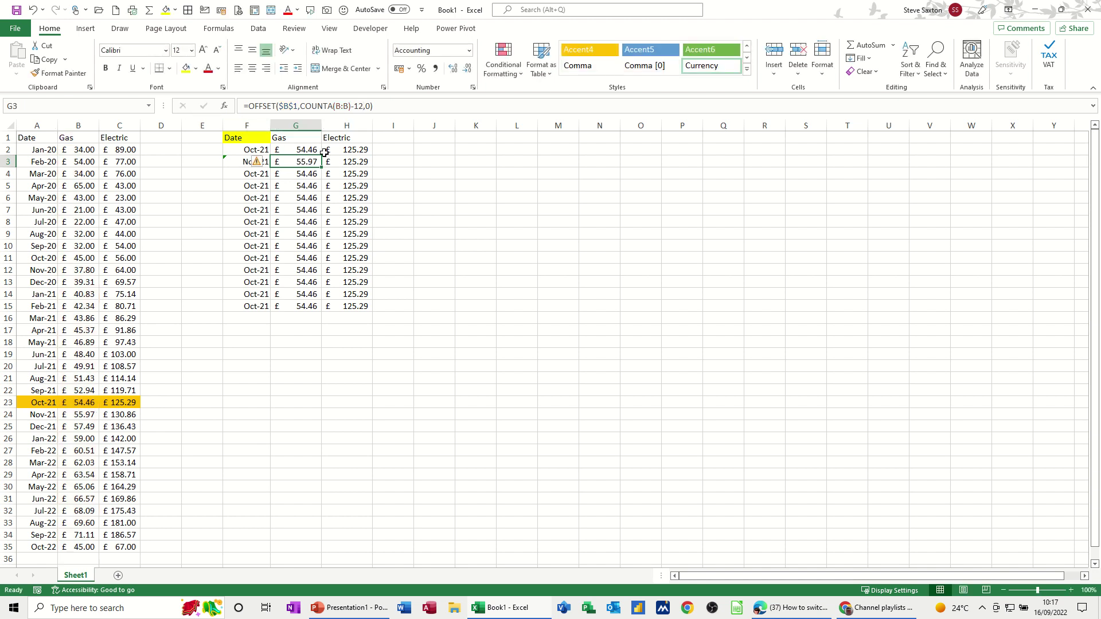
- Change H3's offset from -13 to -12 so it shows £130.86 electric
click(348, 162)
click(360, 106)
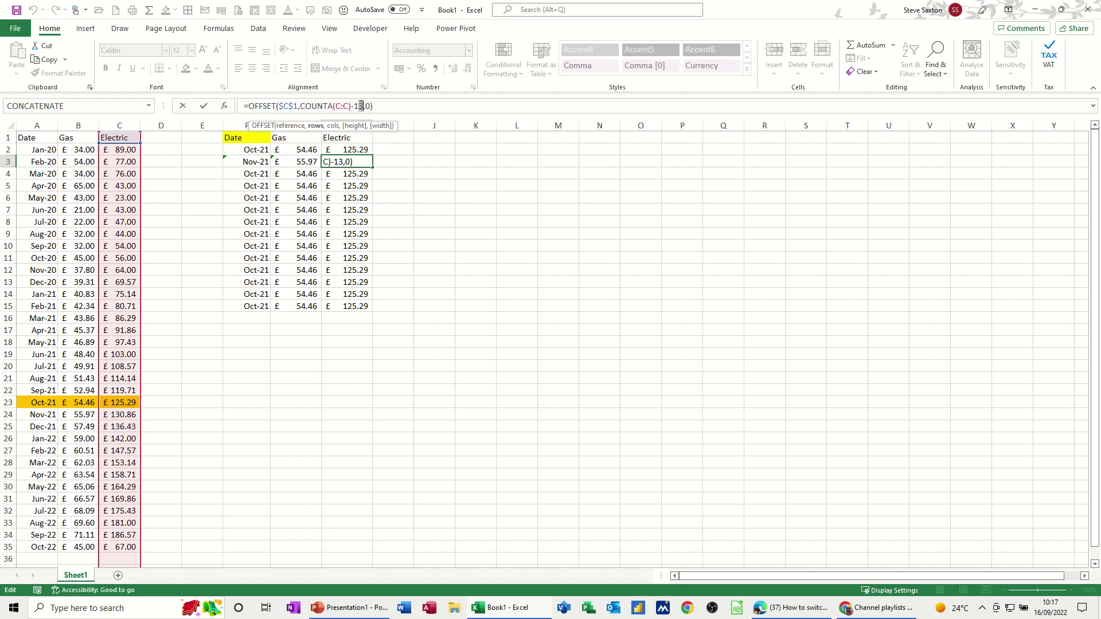
key(BackSpace)
text(2)
click(204, 106)
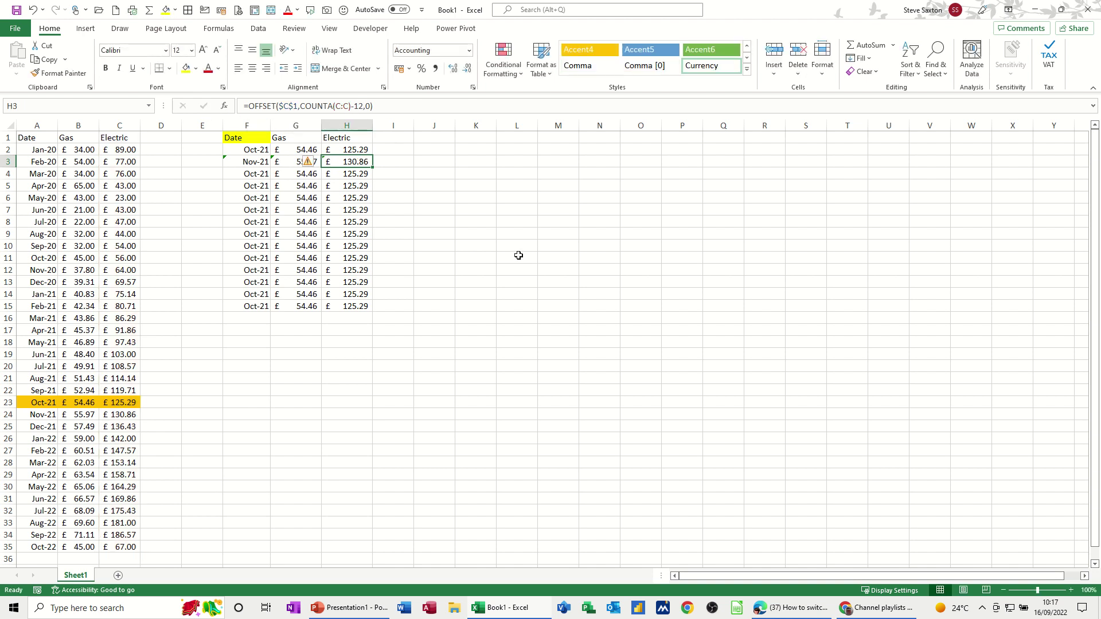
click(239, 161)
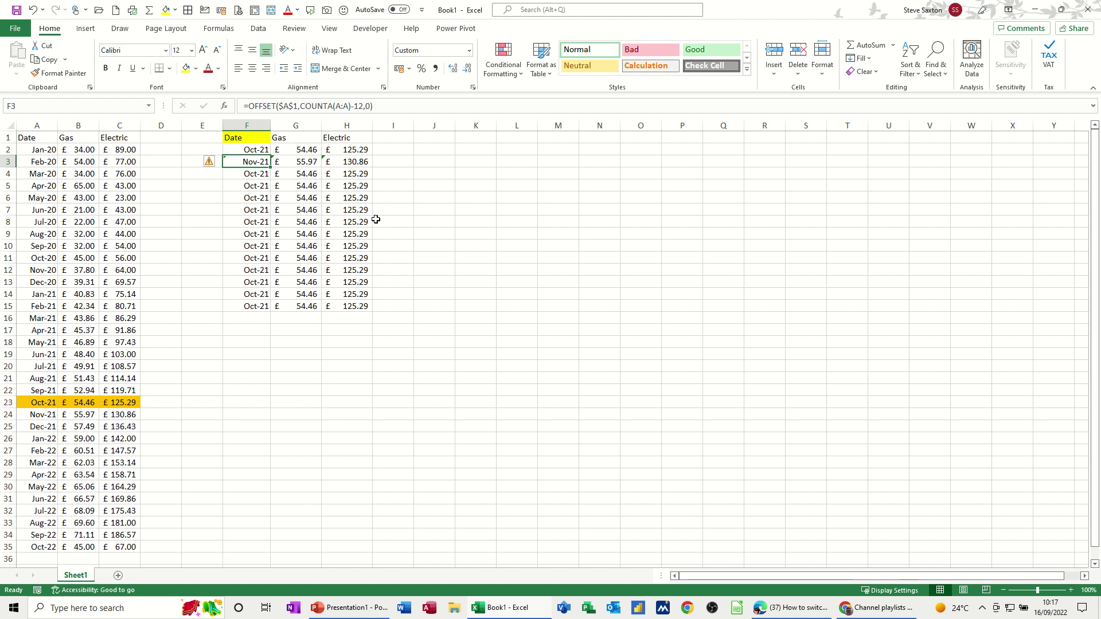
- Enter the date Nov-22 in A36 below the existing data
click(247, 151)
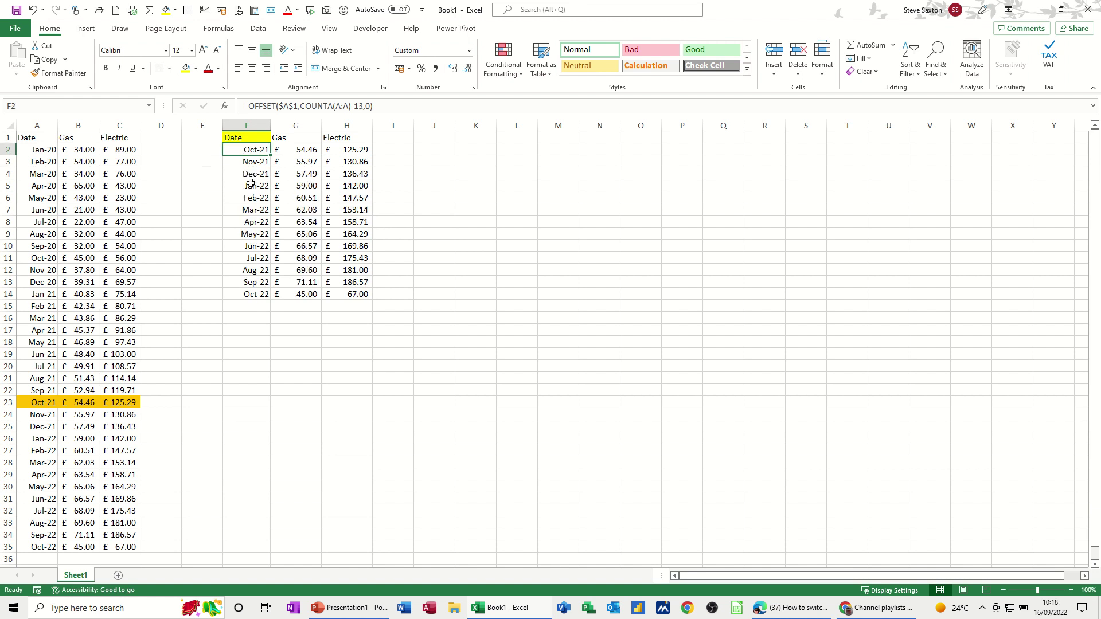
click(252, 297)
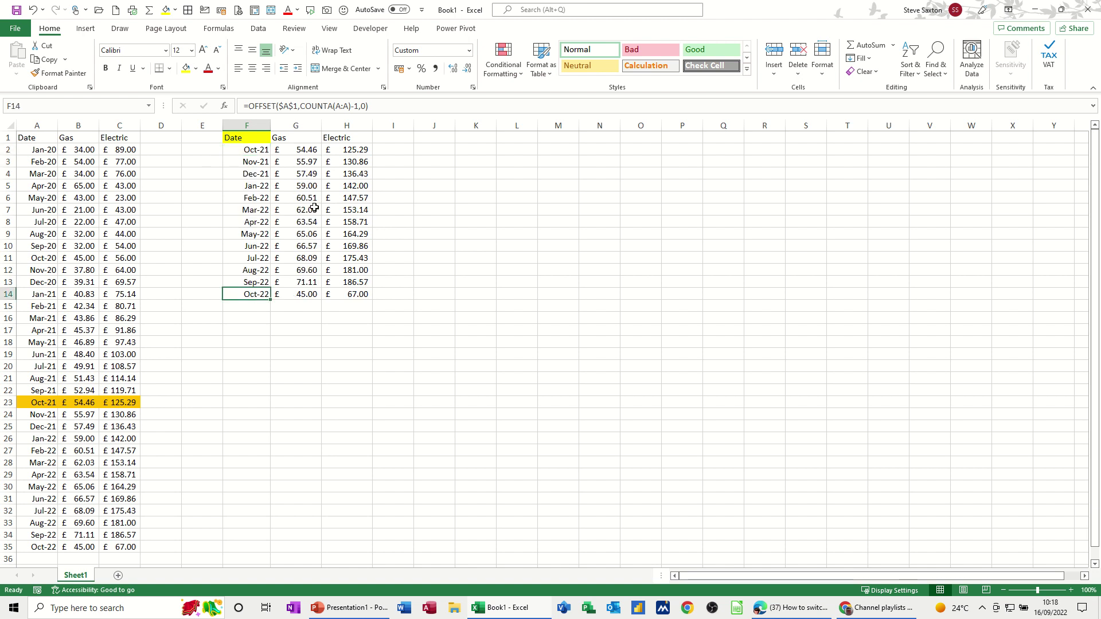
click(41, 560)
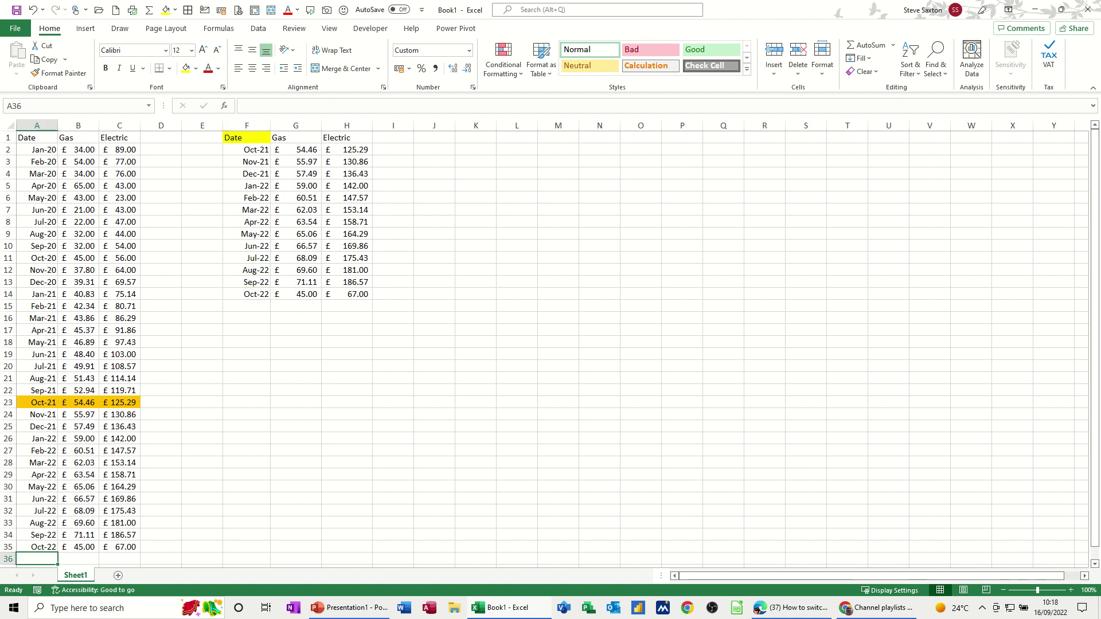
text(Nov-22)
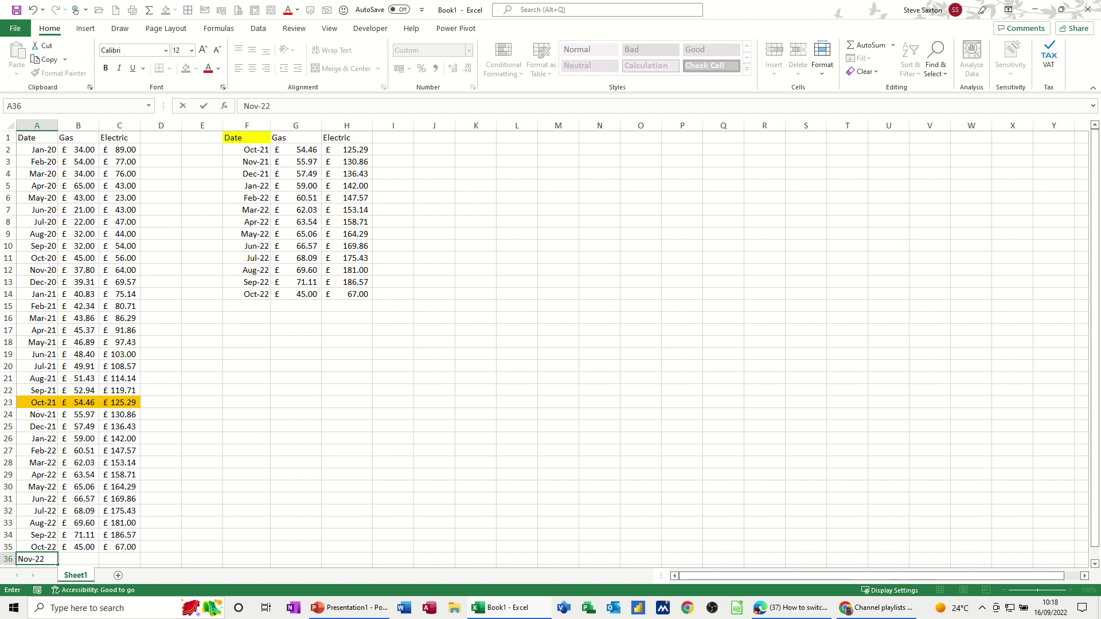
click(391, 428)
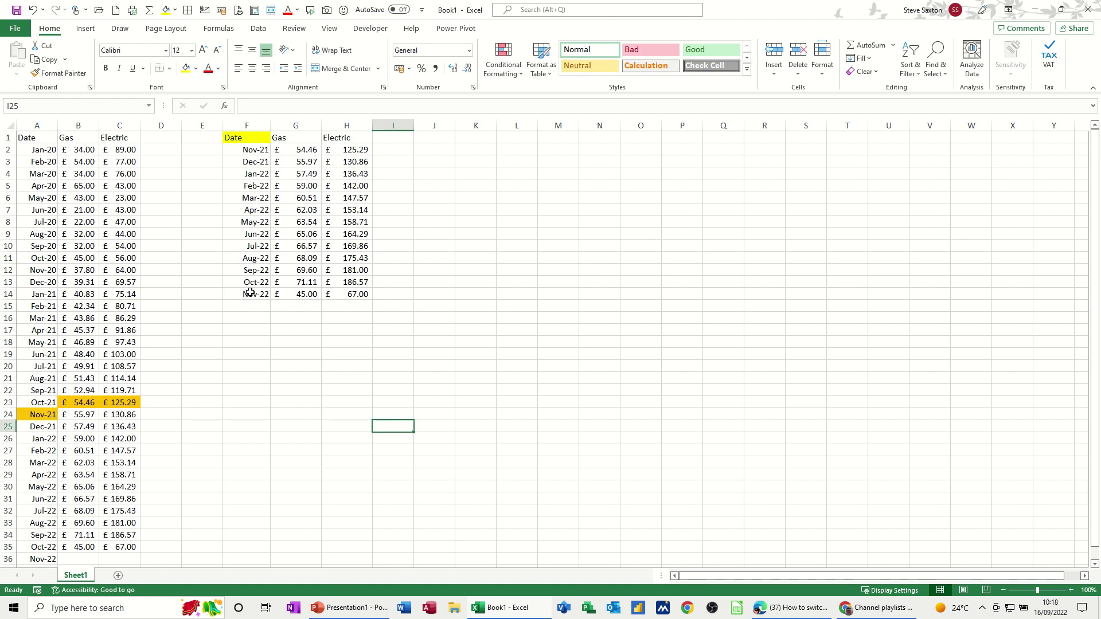
- Enter gas 78 and electric 56 for Nov-22 in Accounting format
click(85, 557)
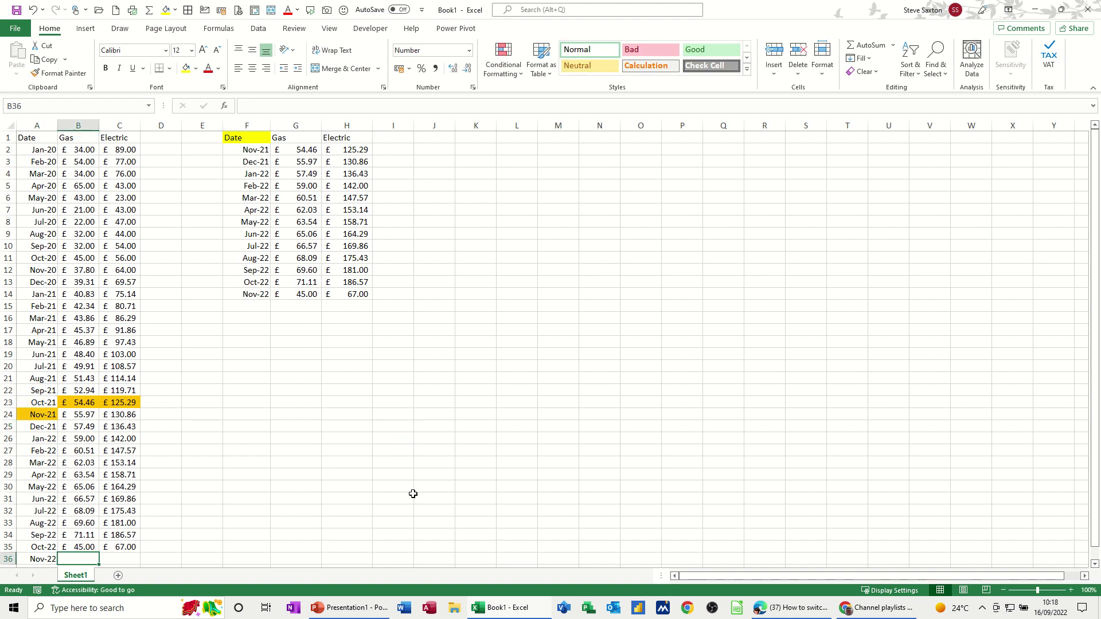
text(78)
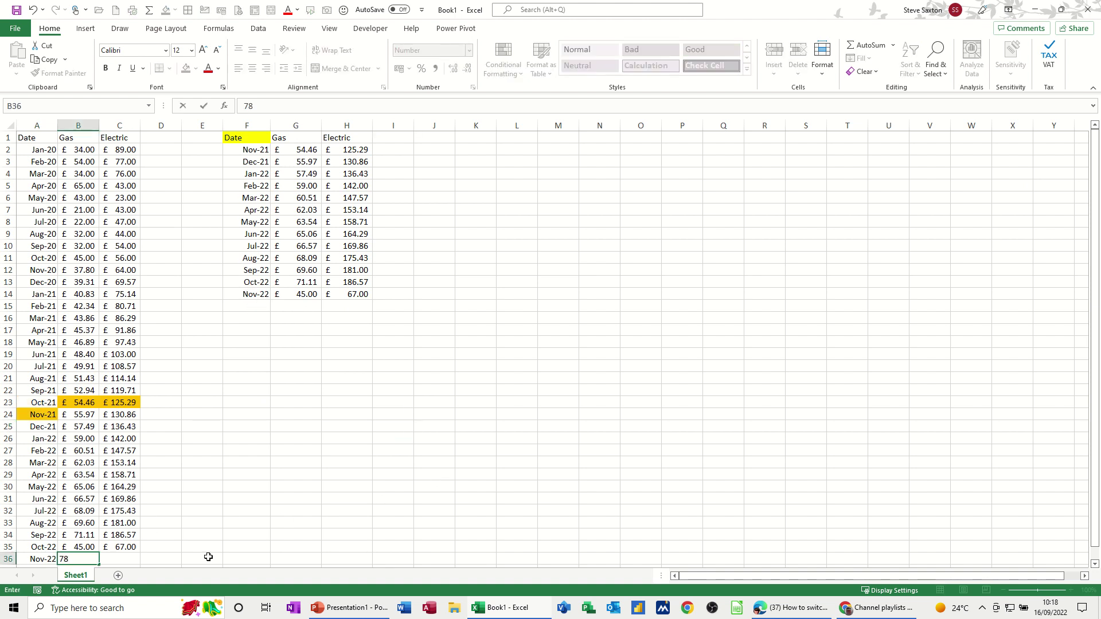
key(Tab)
text(56)
click(248, 523)
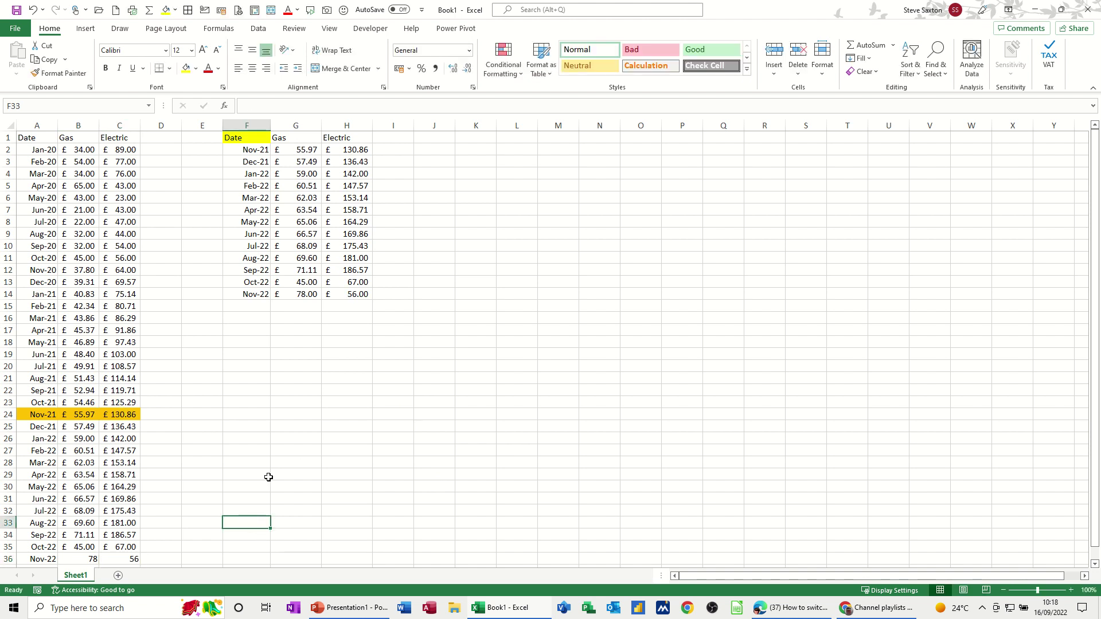
drag(92, 561, 123, 559)
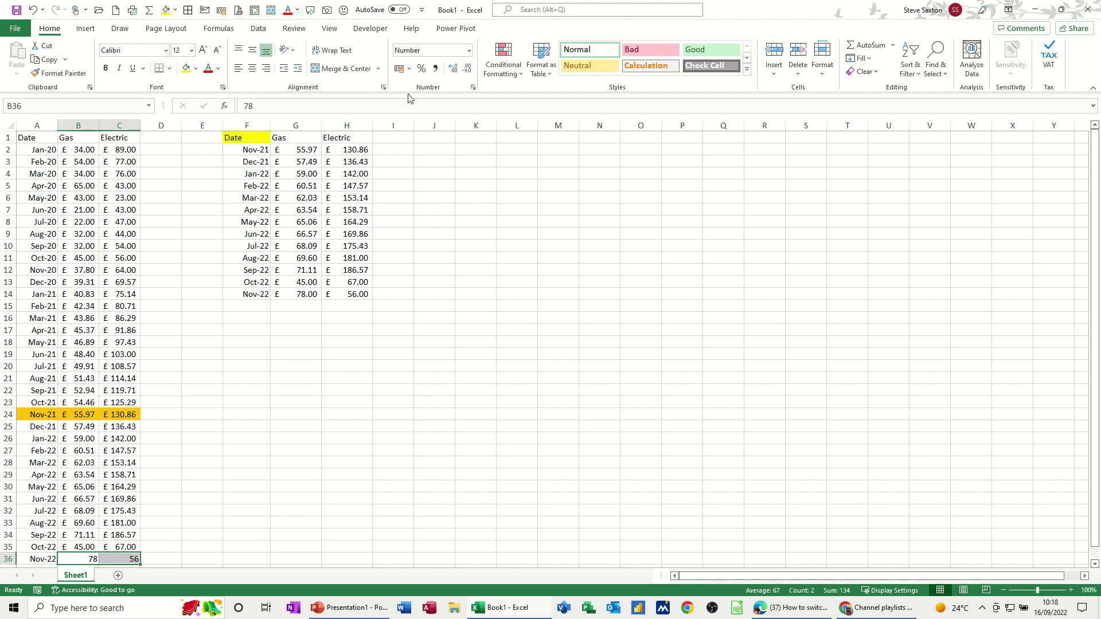
click(397, 70)
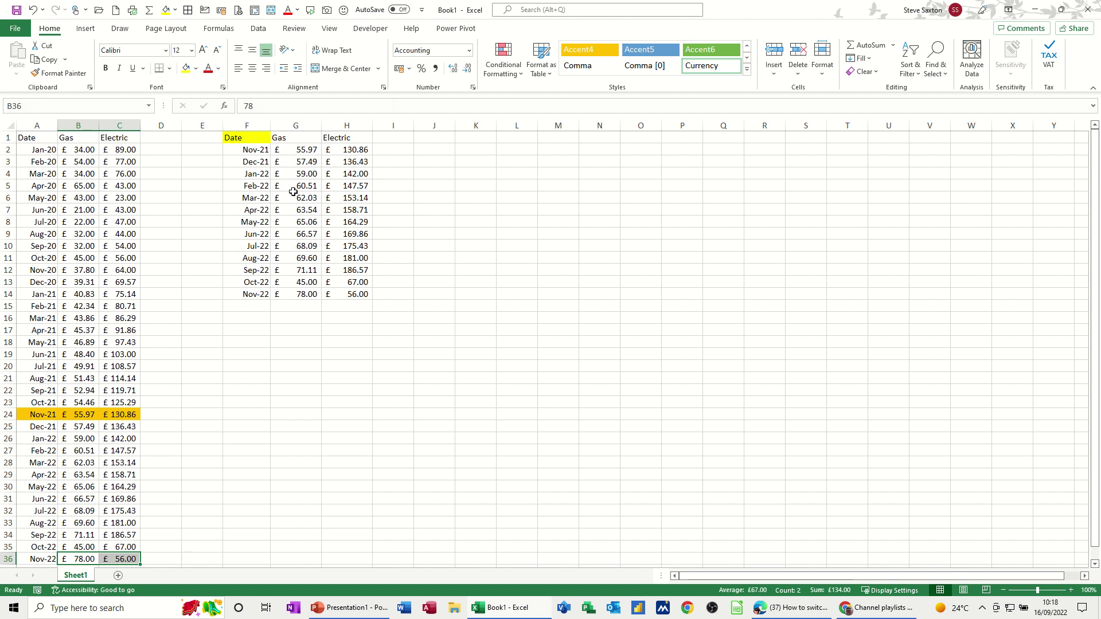
- Insert a clustered column chart of the rolling table F1:H14
click(253, 151)
click(261, 294)
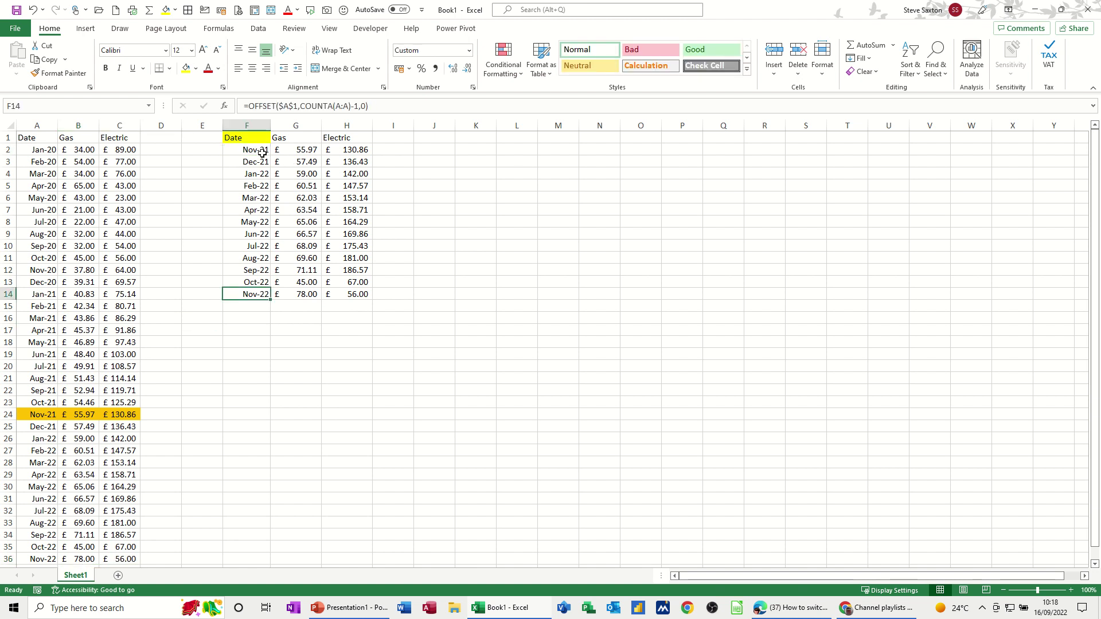
drag(246, 139, 337, 297)
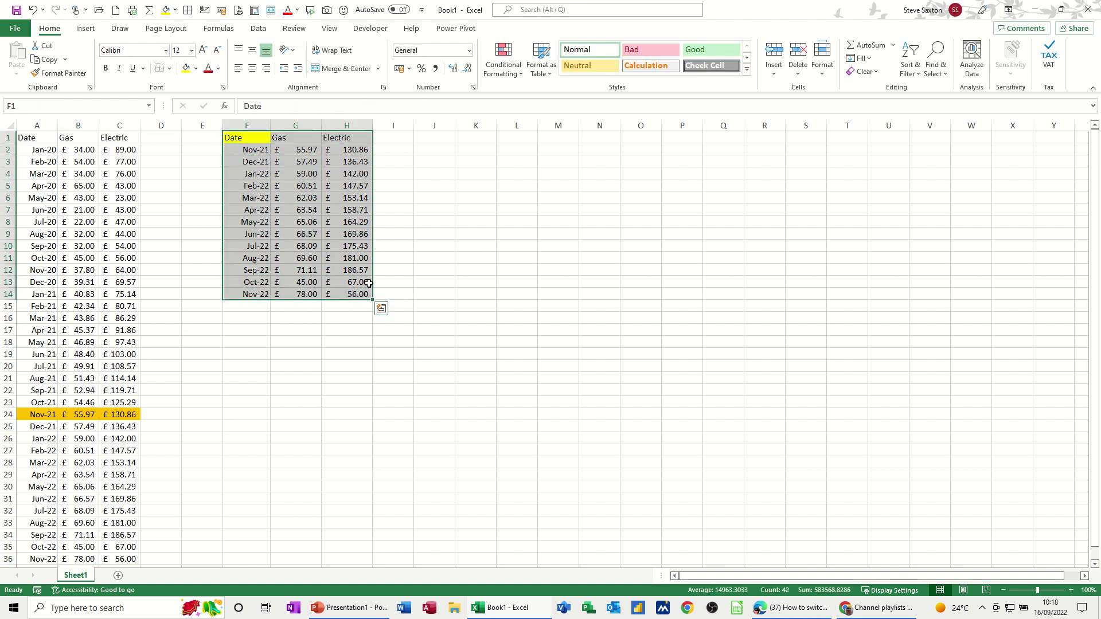
click(86, 29)
click(510, 46)
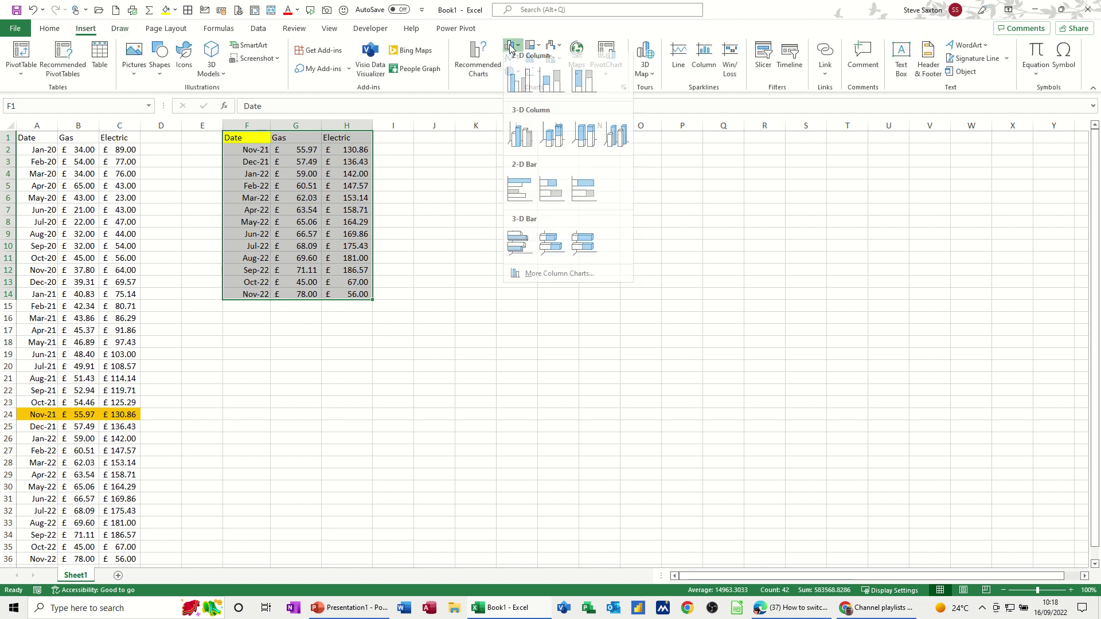
click(519, 80)
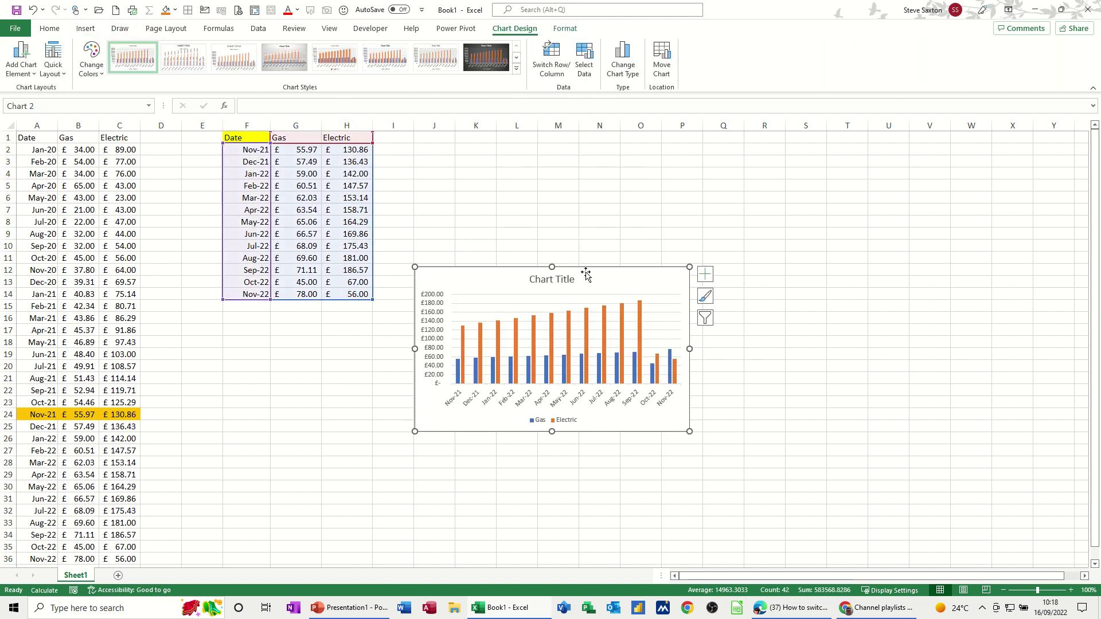
- Position the chart beside the data over rows 1–14 and widen it to column T
drag(586, 275, 581, 156)
key(Escape)
drag(639, 265, 604, 141)
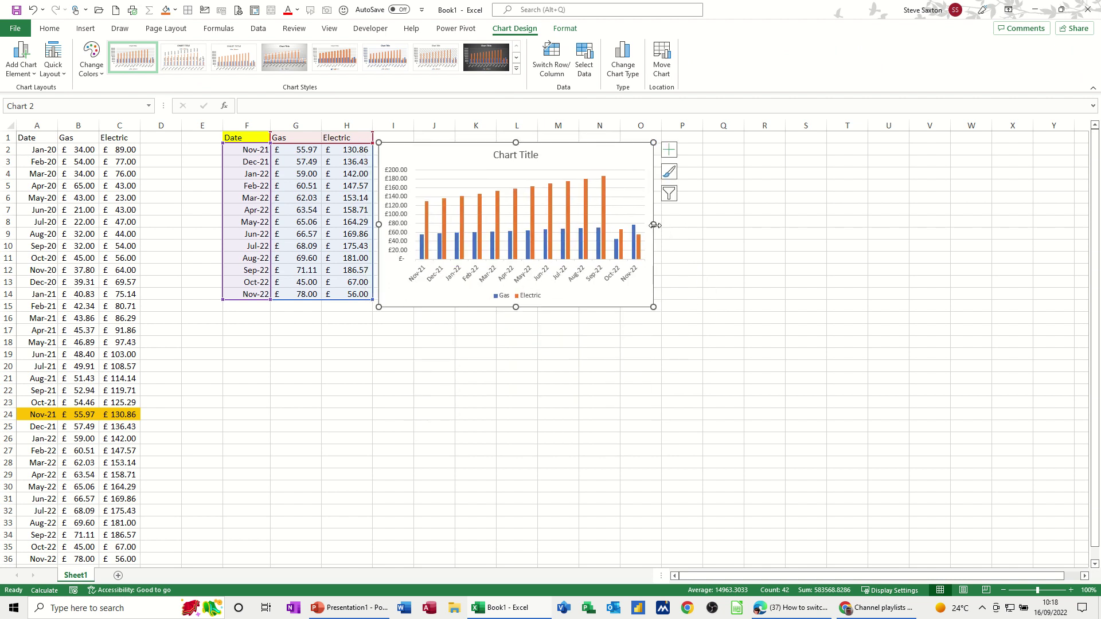
drag(655, 225, 869, 225)
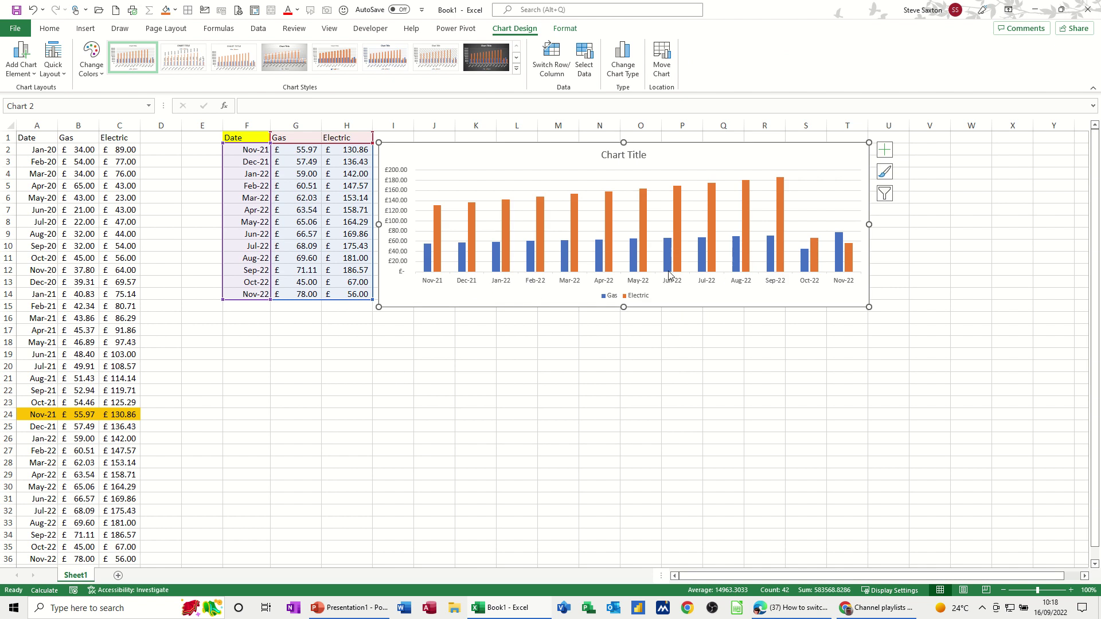
- Title the chart 'Gas and Electric Spend'
click(626, 153)
text(Ga)
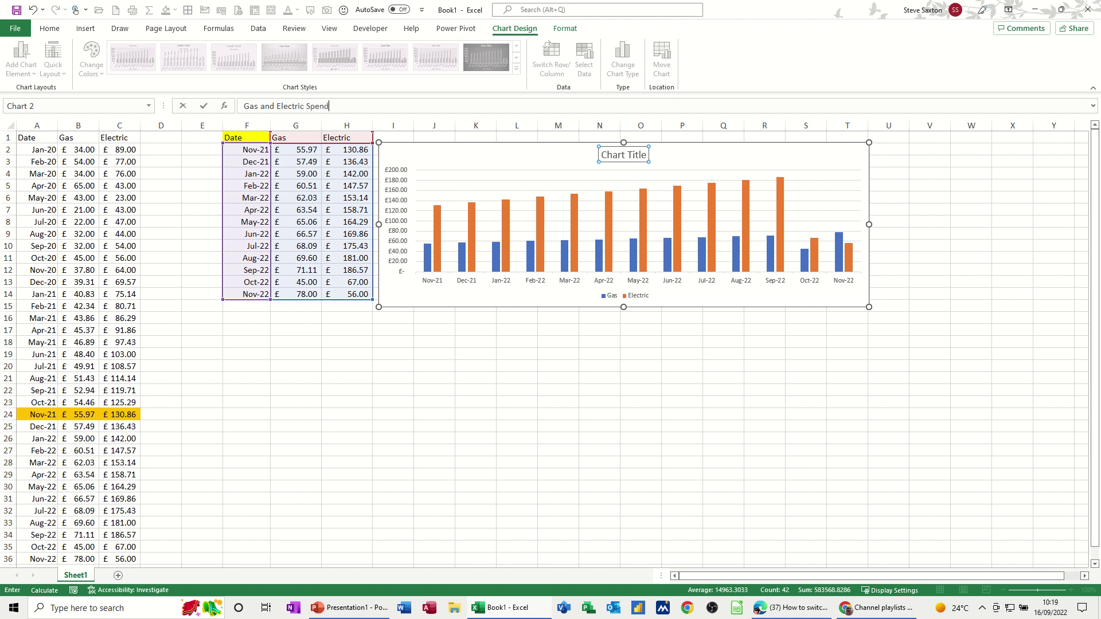
text(s and Electric Spend)
key(Return)
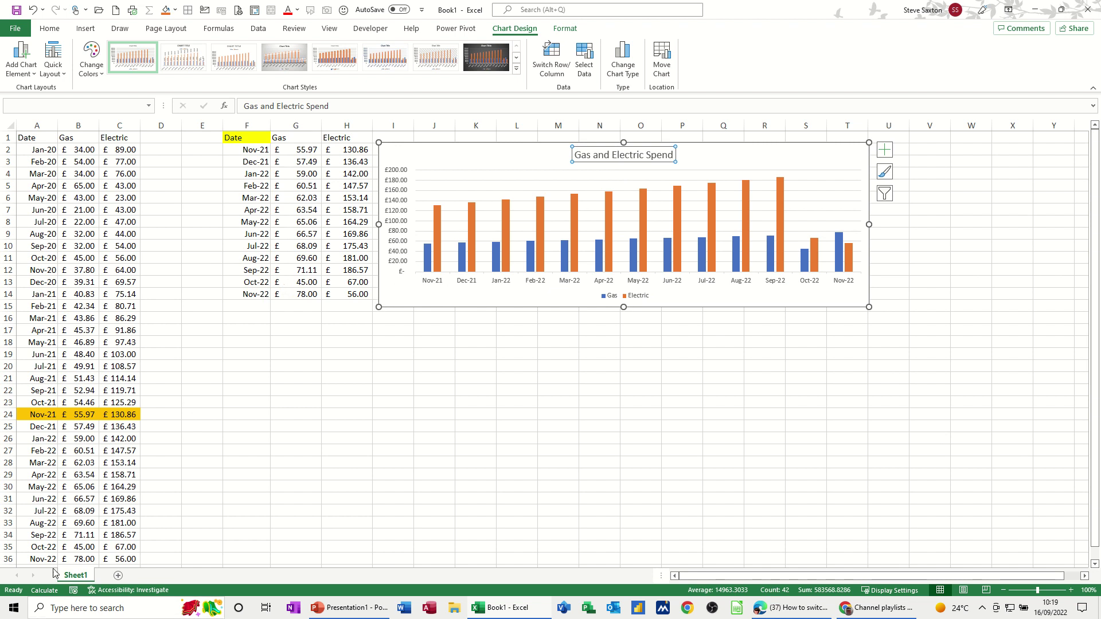
- Enter Dec-22 in A37 with gas 89 in B37 and electric 123 in C37, then check the chart
scroll(54, 550, down, 1)
click(36, 535)
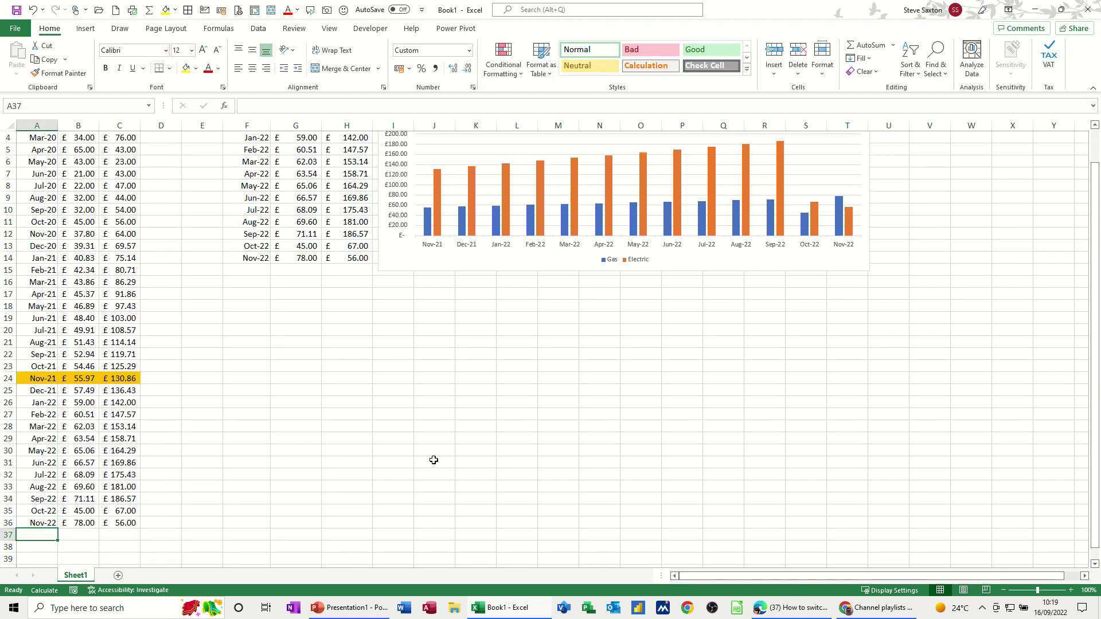
text(dec 22)
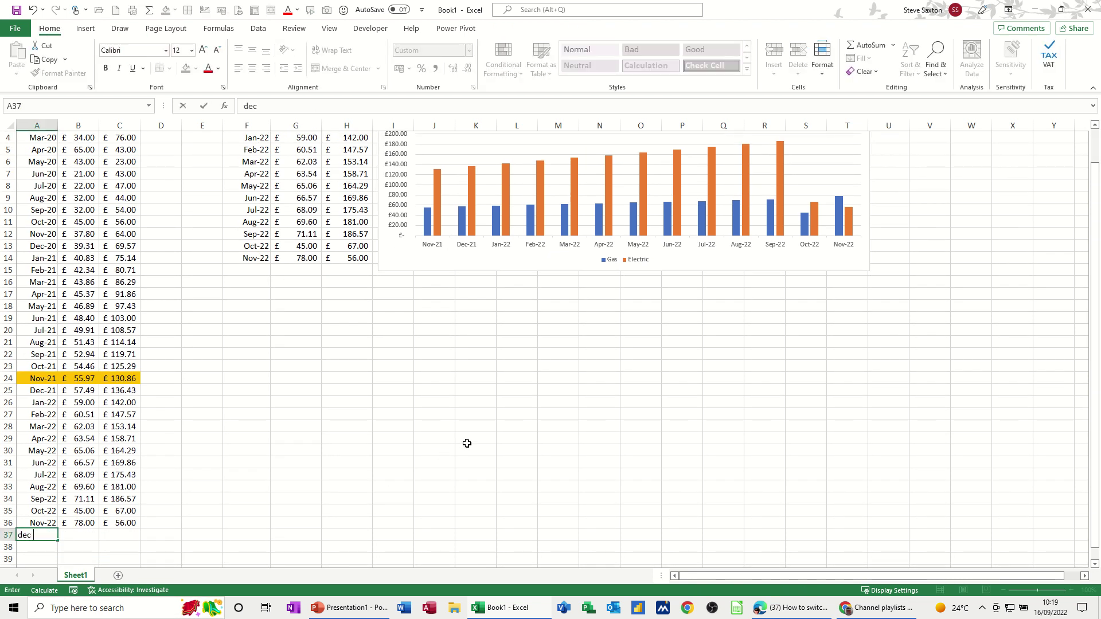
click(84, 535)
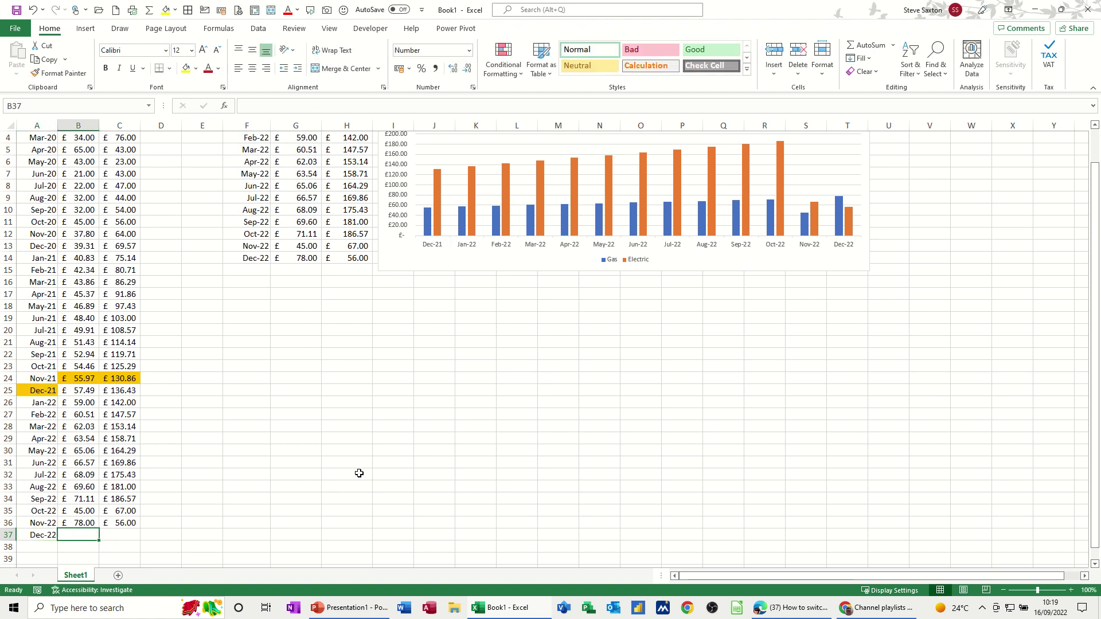
text(89)
click(121, 535)
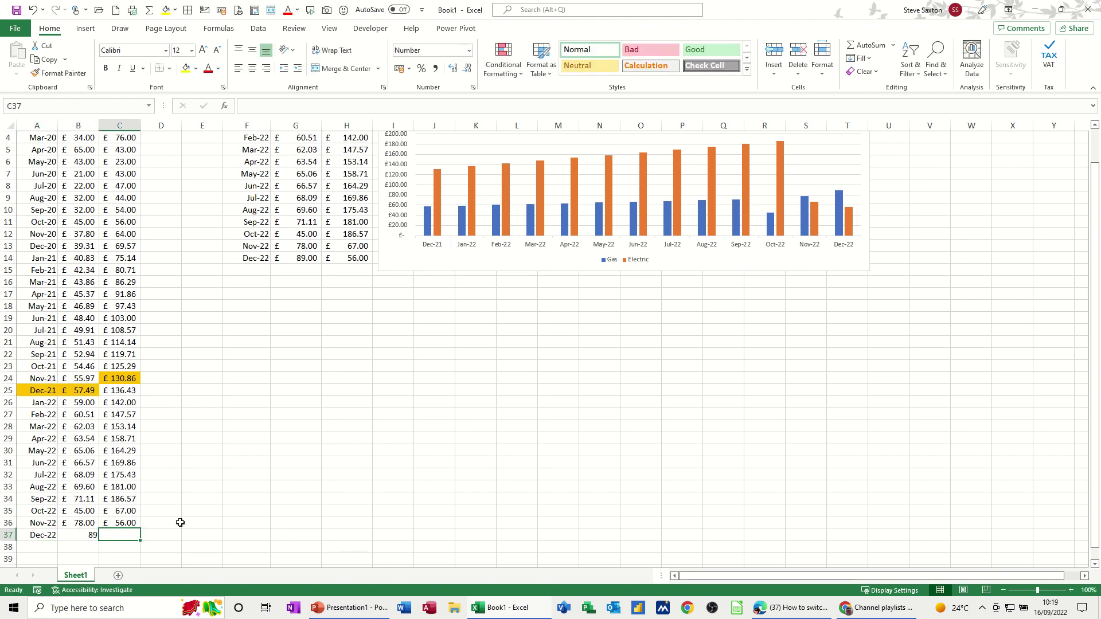
text(123)
click(251, 437)
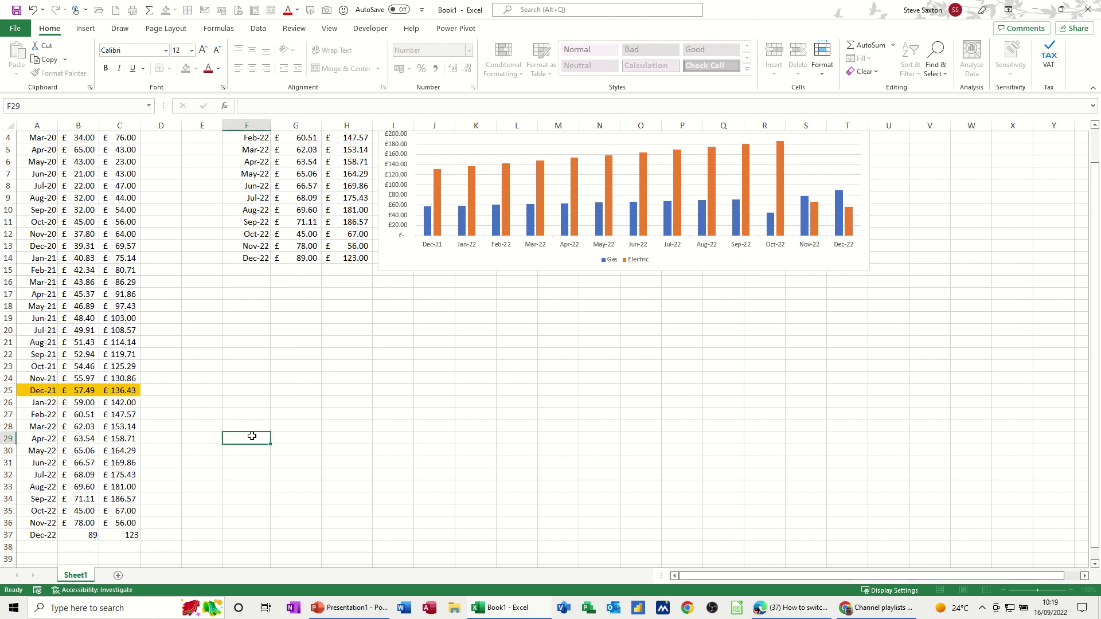
scroll(342, 455, up, 1)
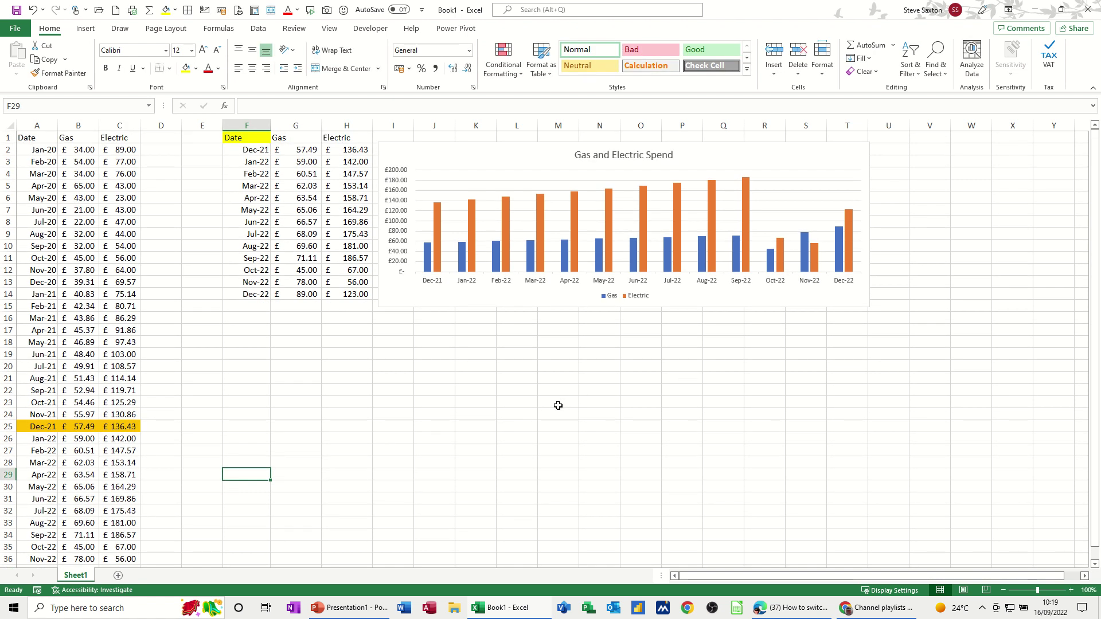